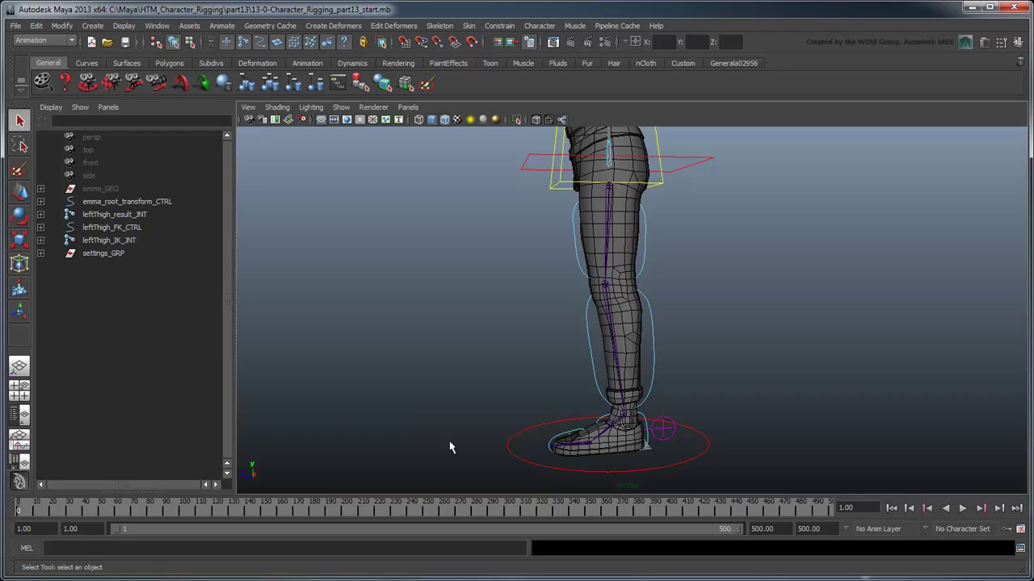
- Set leftLeg_settings_CTRL's FK / IK Blend to 1 and hide the legs_FK_LYR layer
left_click(665, 433)
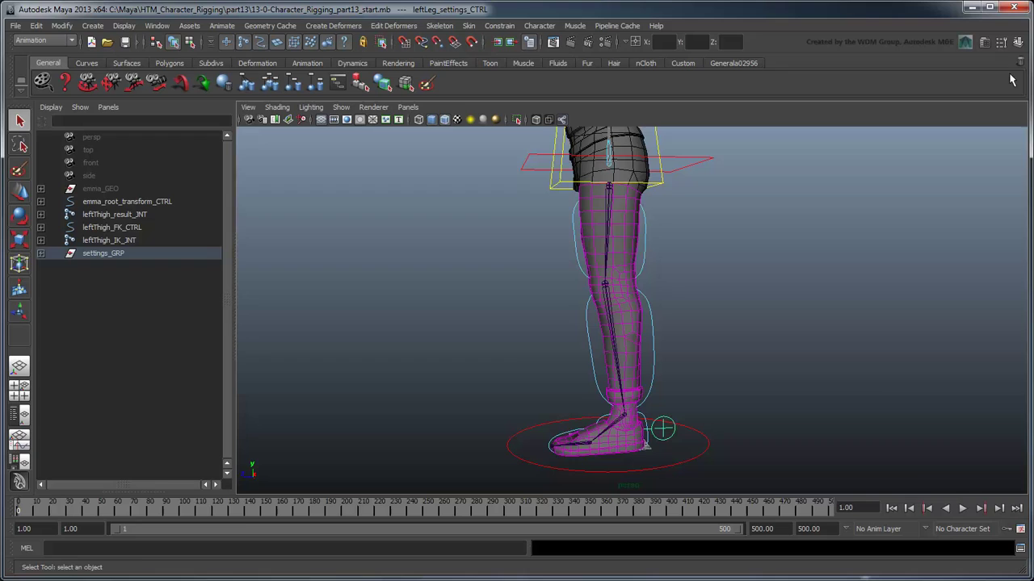
left_click(1016, 41)
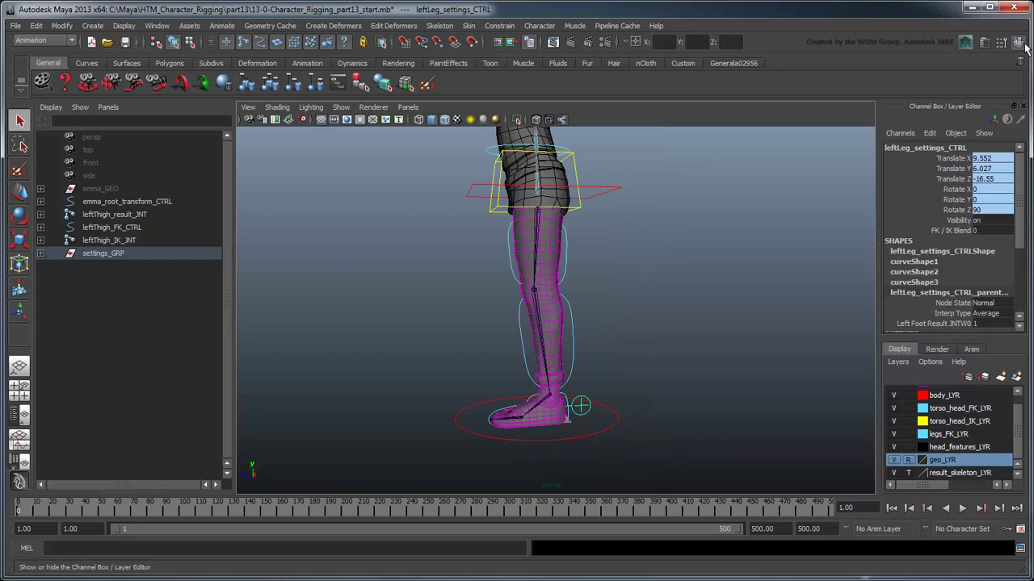
left_click(990, 232)
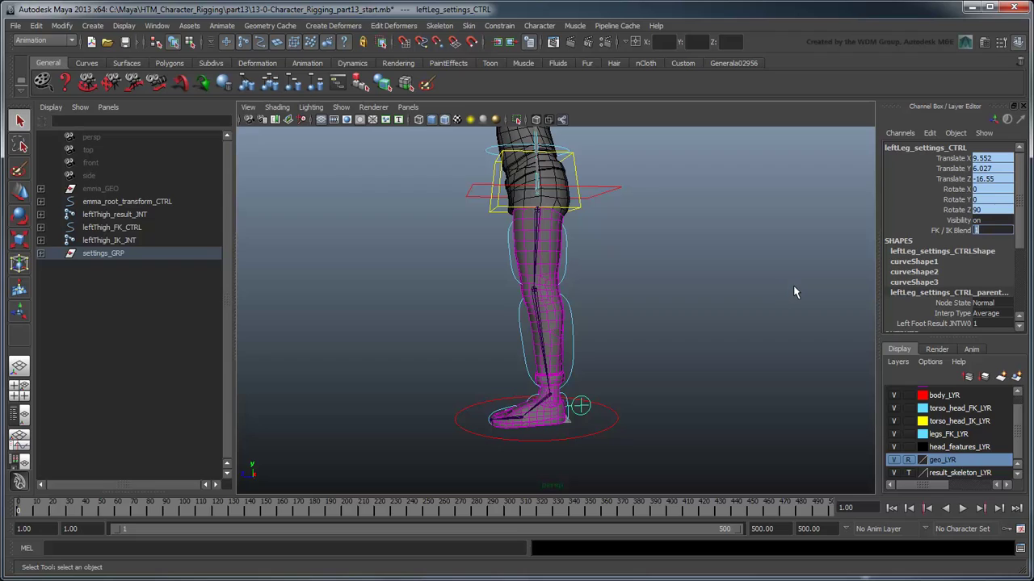
left_click(894, 434)
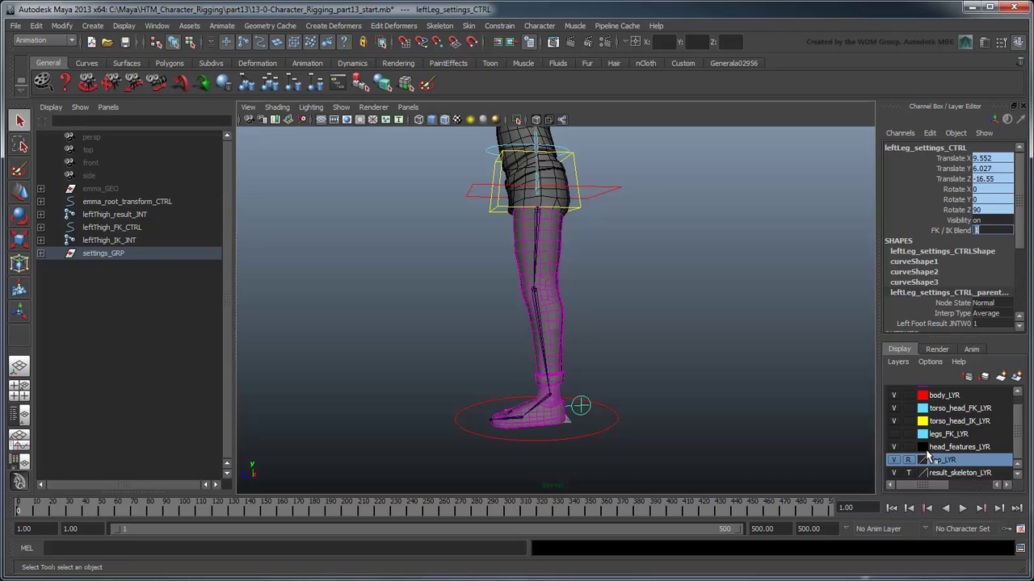
- Add the leftThigh_result_JNT joint to the result_skeleton_LYR layer
left_click(151, 216)
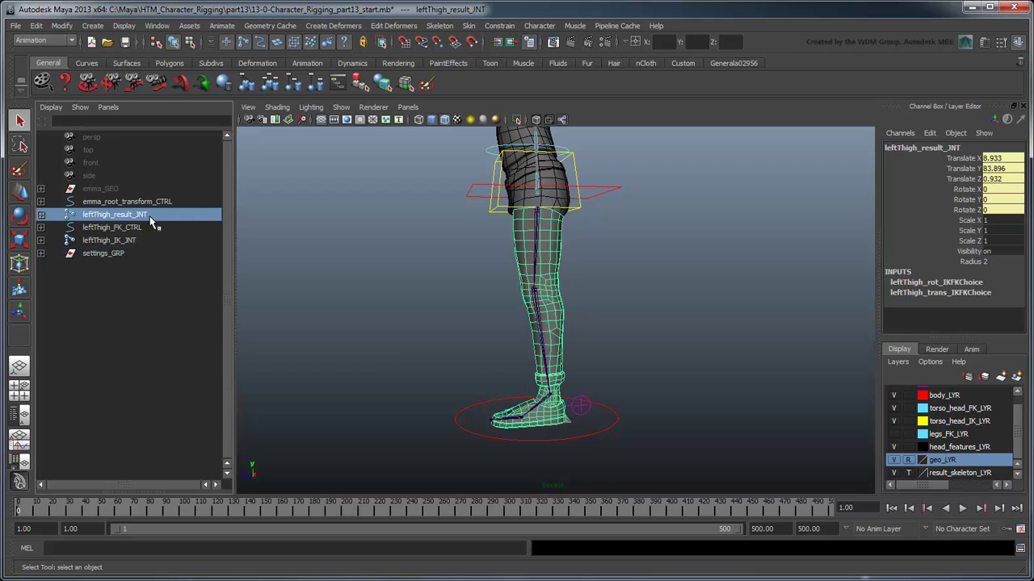
right_click(925, 473)
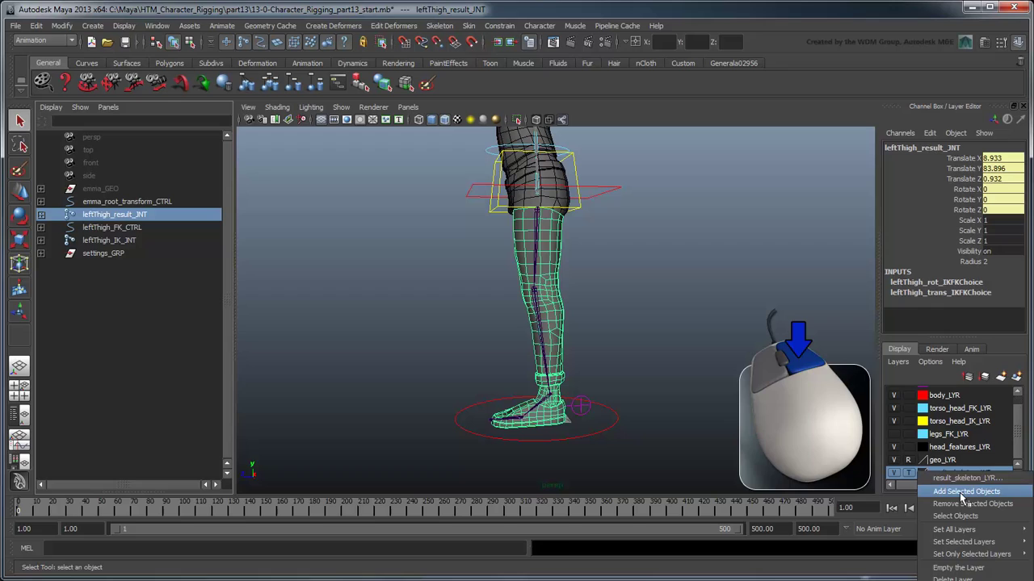
left_click(961, 497)
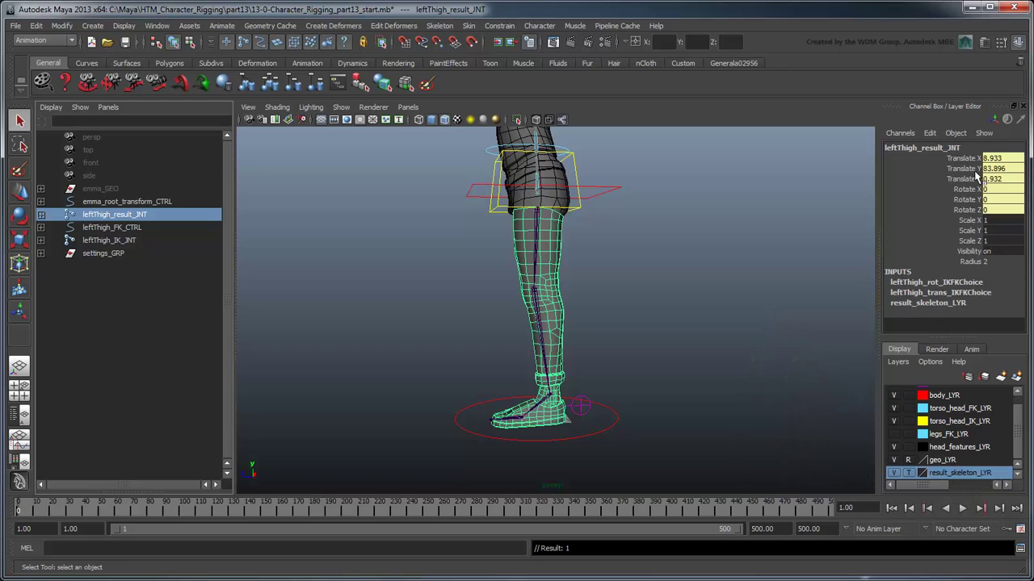
- Clear the selection and set the IK Handle Tool's current solver to ikRPsolver
left_click(1023, 106)
left_click(794, 289)
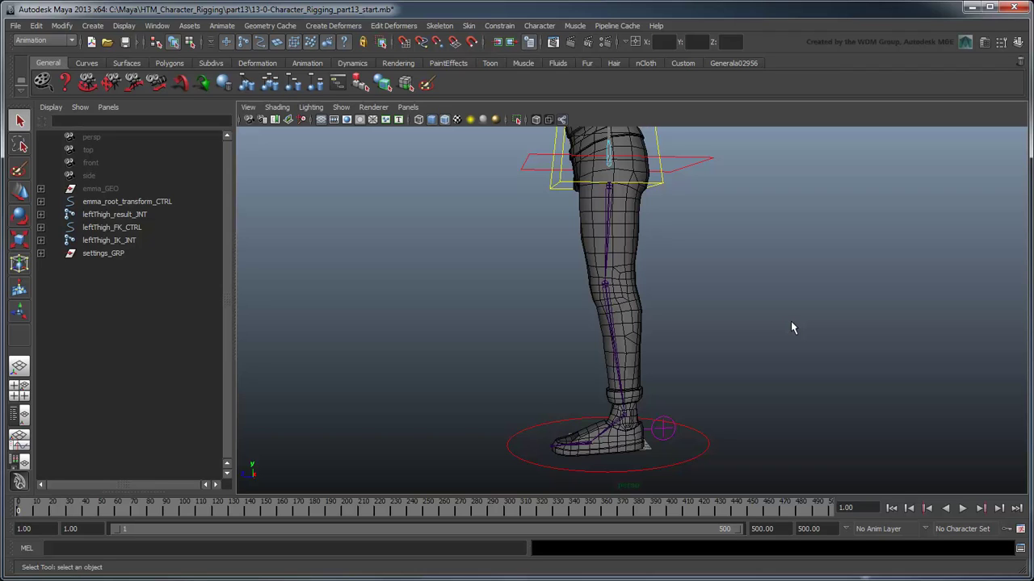
left_click(443, 27)
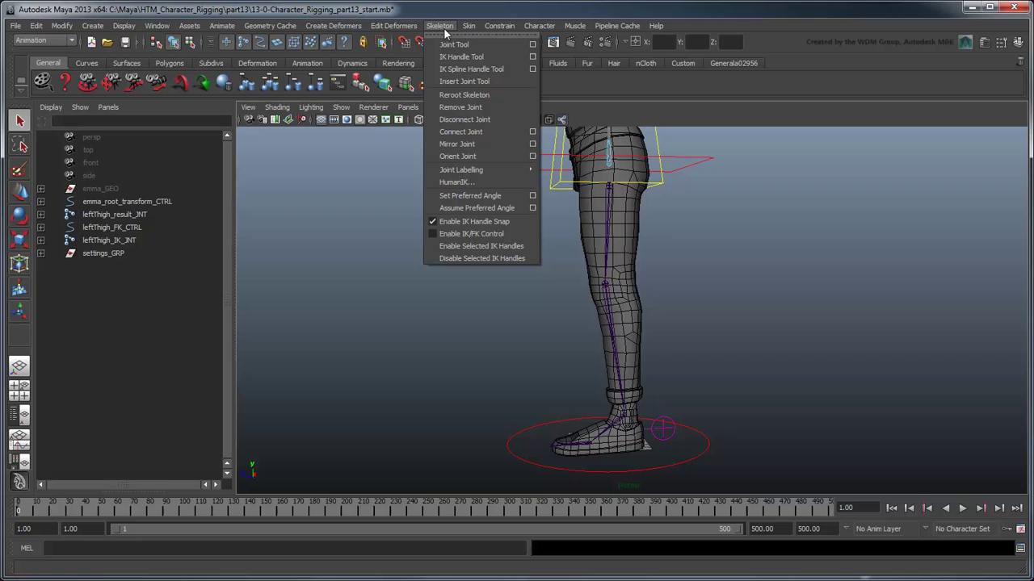
left_click(532, 59)
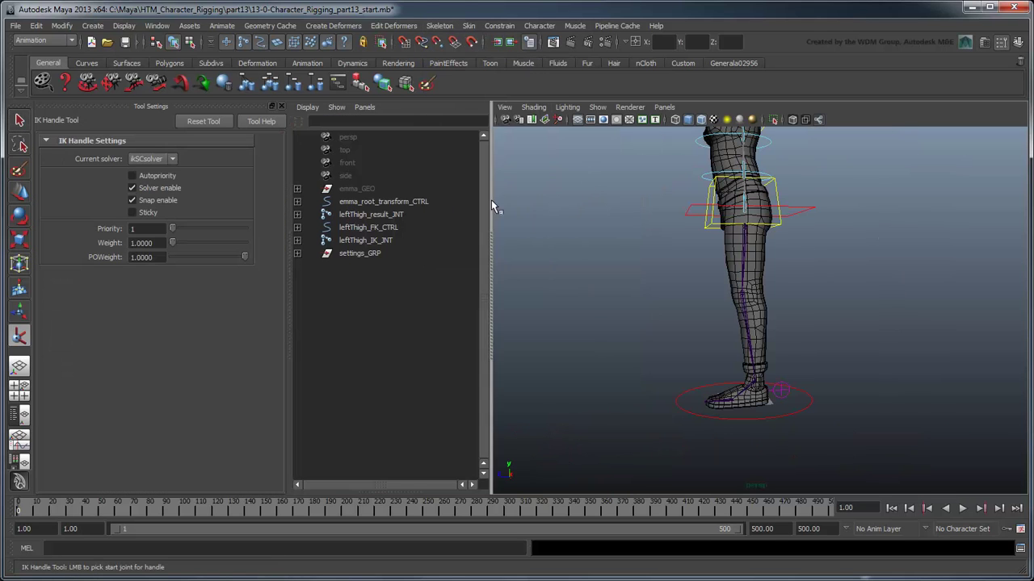
left_click(173, 160)
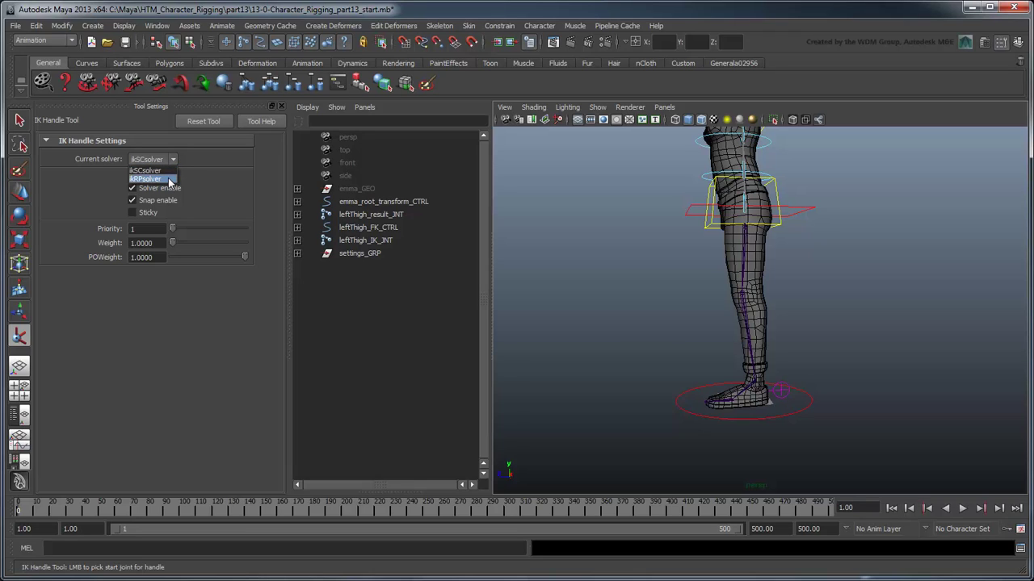
left_click(171, 179)
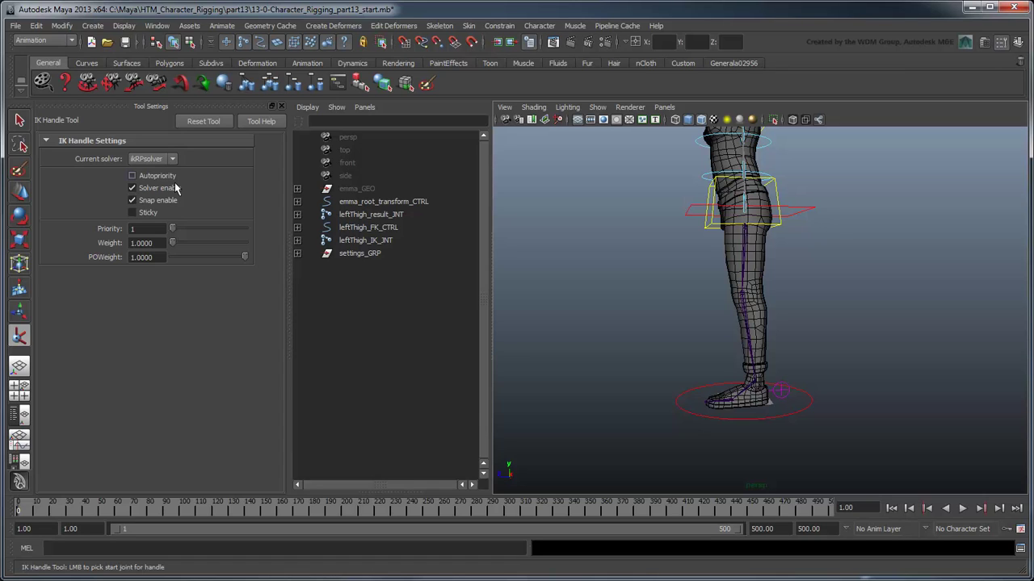
left_click(281, 105)
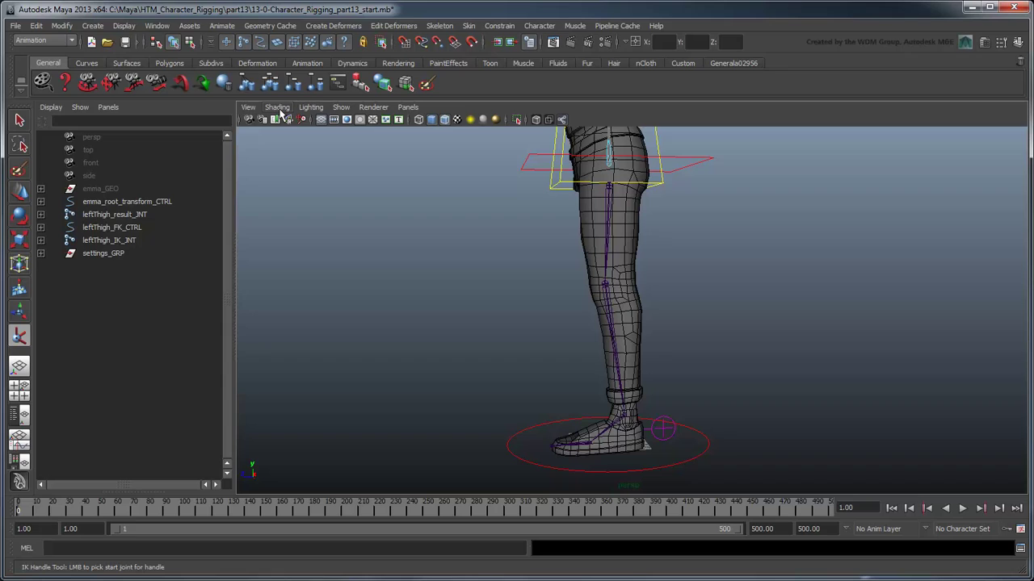
- Create an IK handle from leftThigh_IK_JNT to the end joint, test-move it, and undo
left_click(40, 240, "shift")
left_click(108, 240)
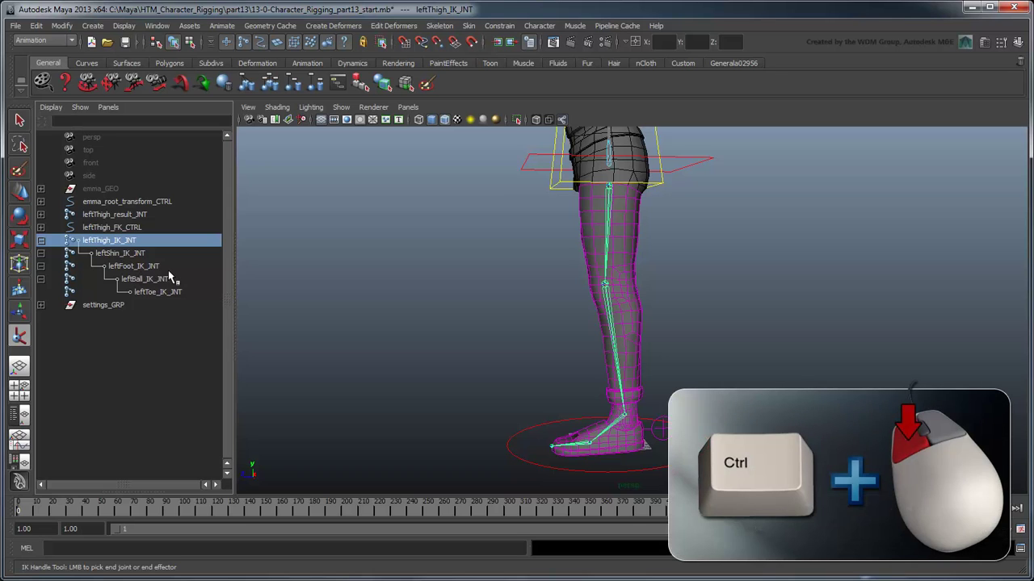
left_click(146, 279, "ctrl")
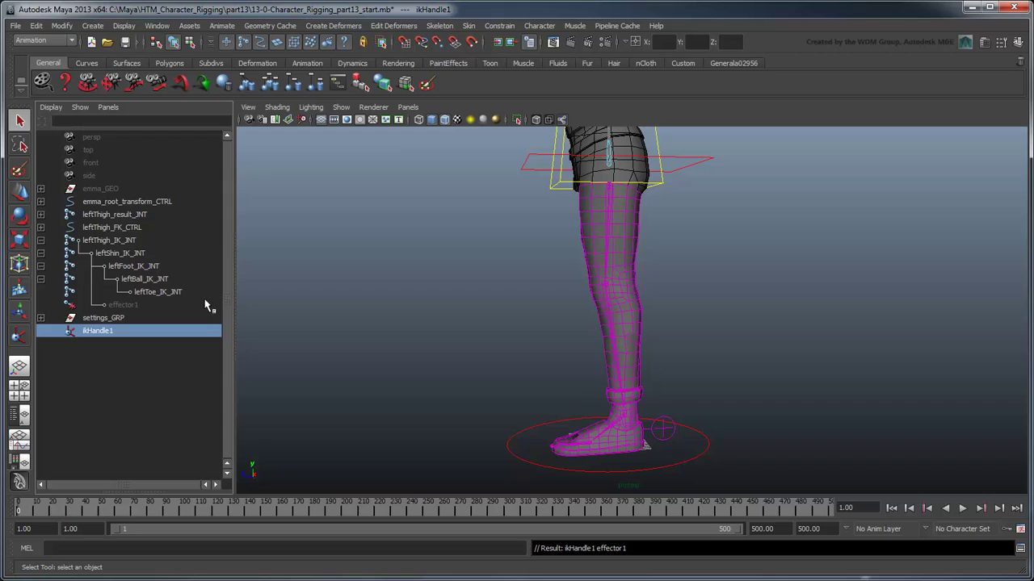
left_click(20, 194)
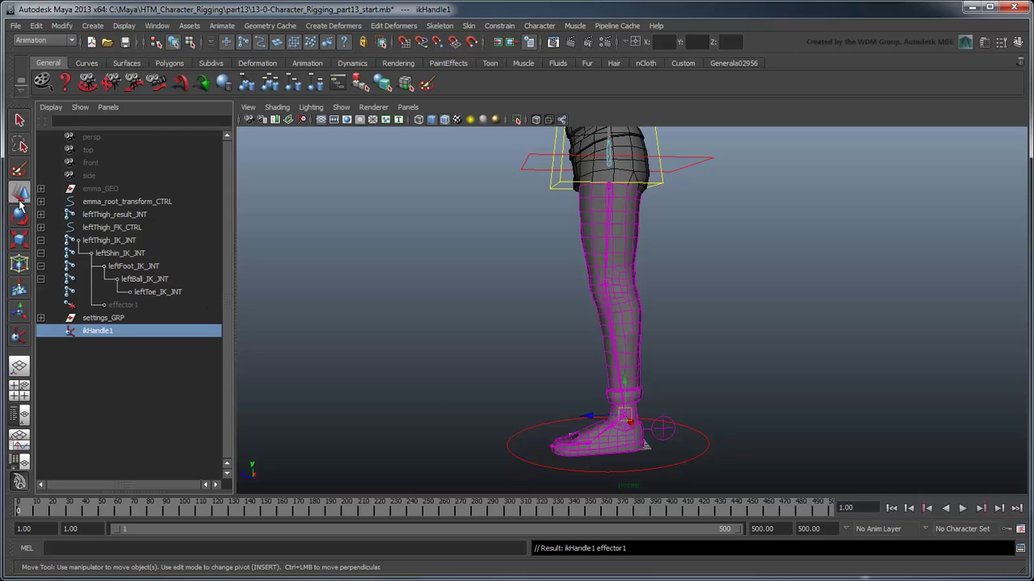
left_click_drag(603, 416, 718, 329)
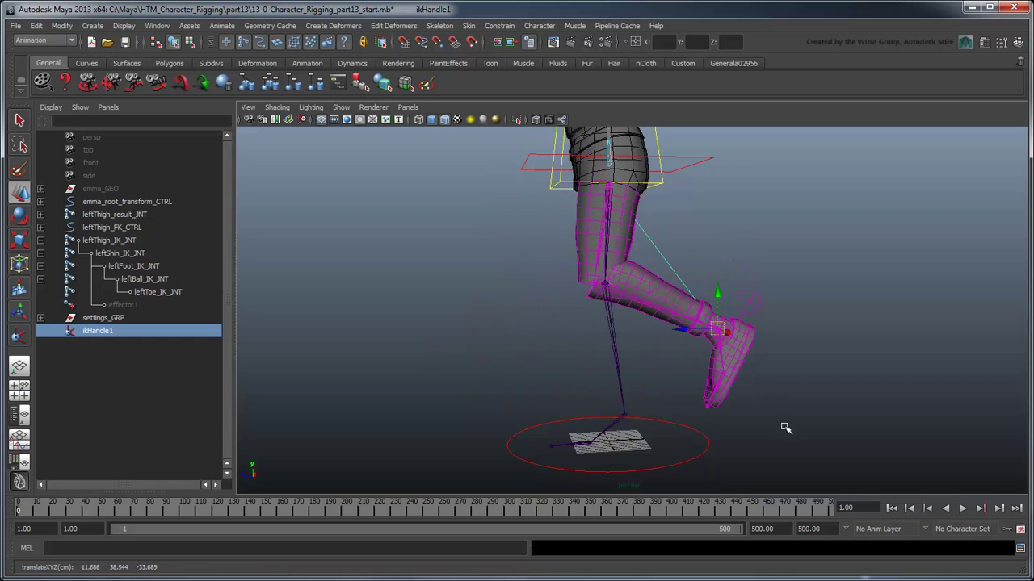
key("ctrl+z")
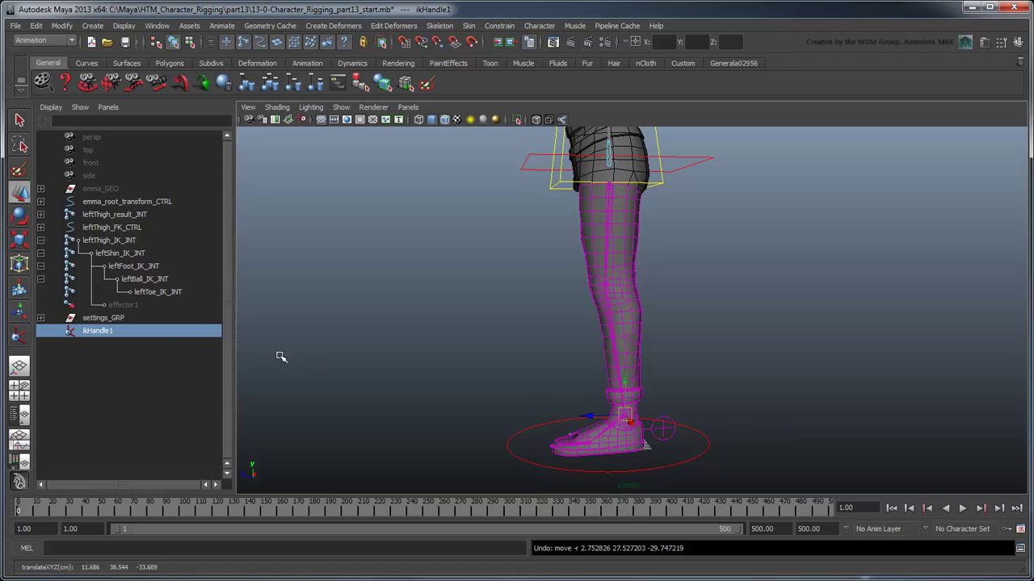
- Rename ikHandle1 to leftLeg_HDL and effector1 to leftLeg_EFF
double_click(172, 337)
type("left")
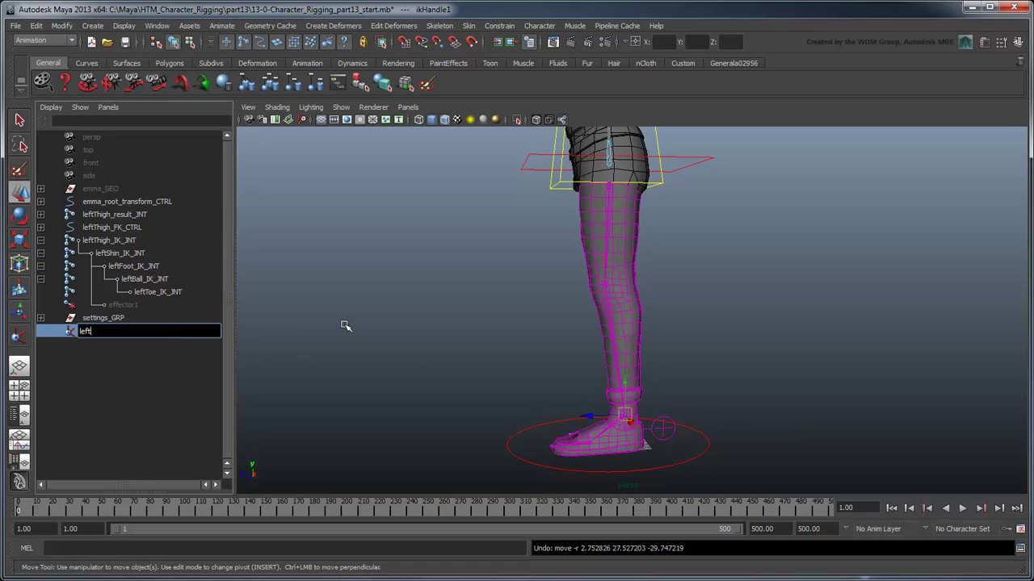
type("Leg_HDL")
key("Return")
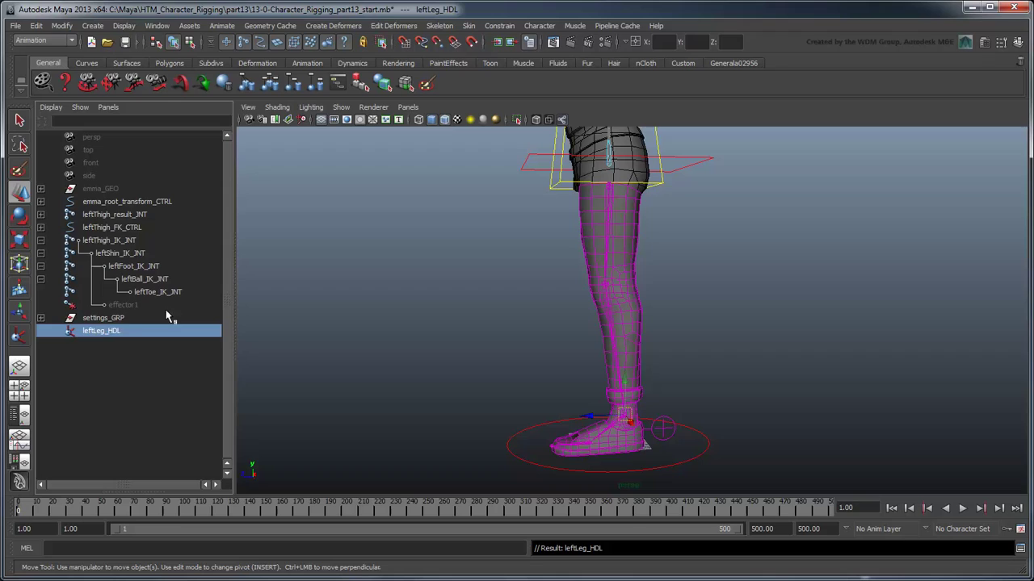
double_click(139, 306)
type("leftLeg_E")
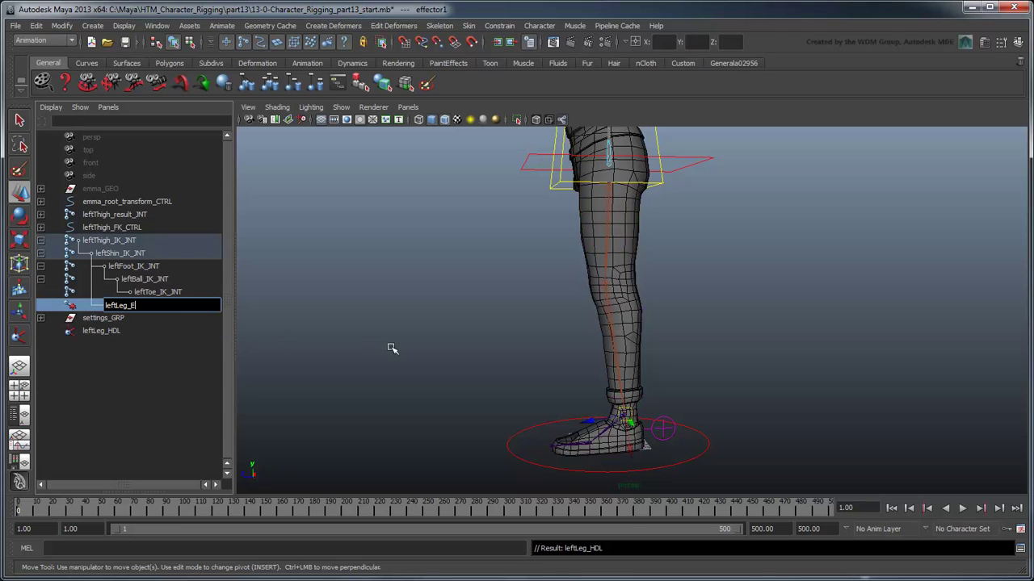
type("FF")
key("Return")
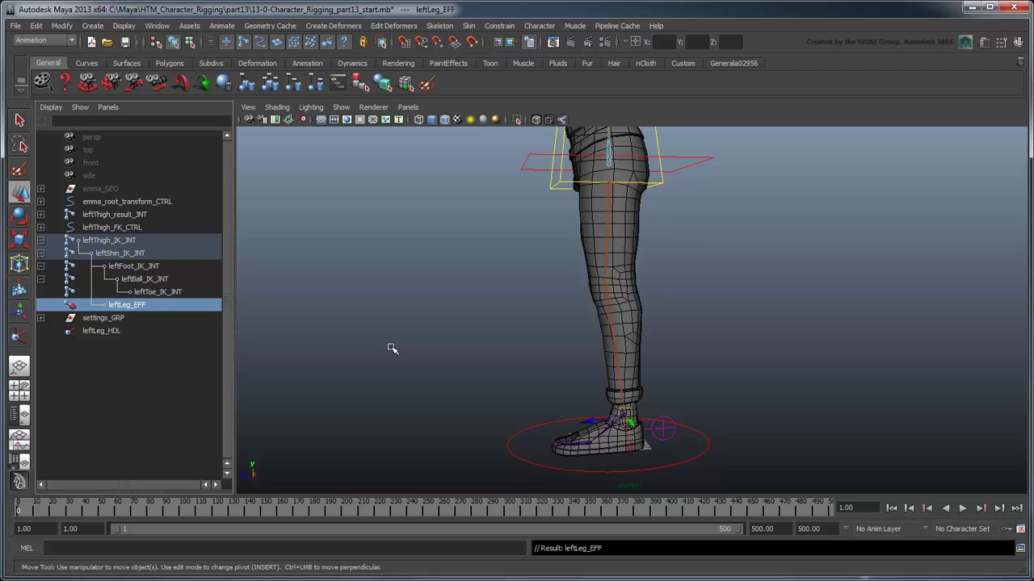
- Create a NURBS circle and frame it alongside the left foot
left_click(93, 25)
mouse_move(65, 44)
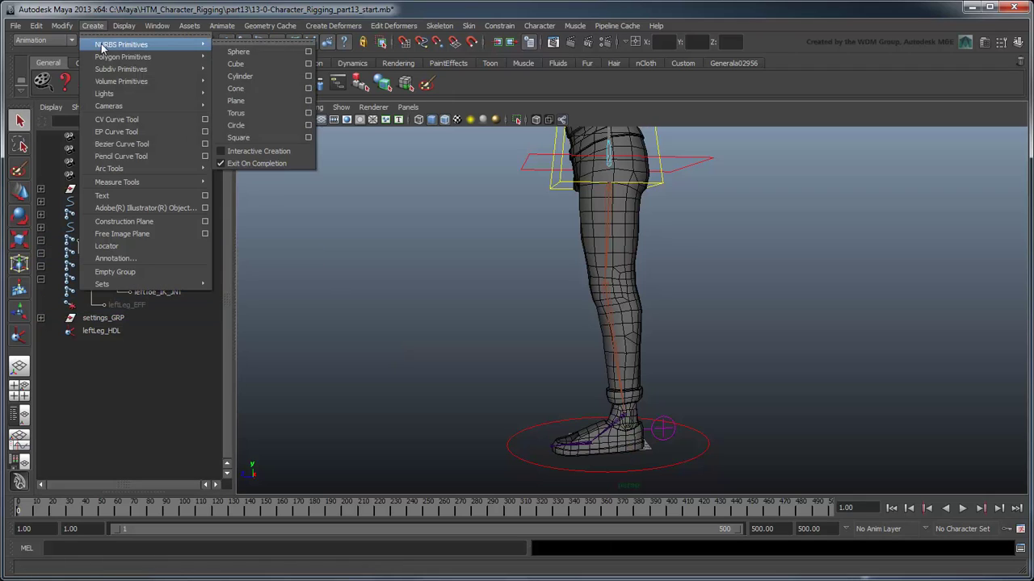
left_click(259, 125)
right_click_drag(420, 337, 667, 396, "alt")
left_click_drag(667, 396, 591, 302, "alt")
right_click_drag(591, 302, 663, 302, "alt")
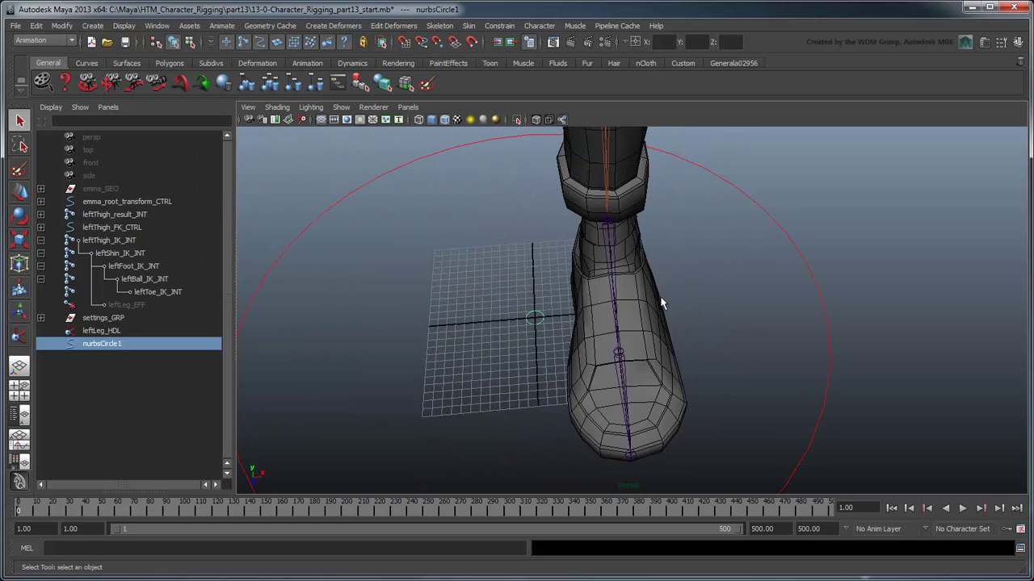
left_click_drag(662, 302, 561, 327, "alt")
- Move the circle from the grid centre down around the left foot in wireframe
key("w")
key("4")
middle_click_drag(584, 328, 787, 362)
key("r")
key("space")
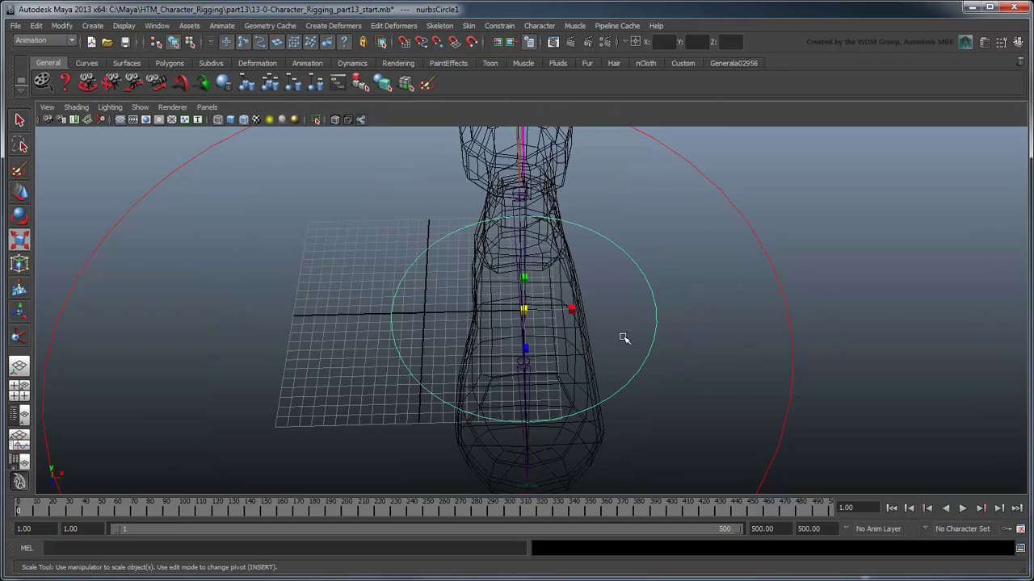
key("w")
left_click_drag(539, 288, 547, 334)
key("q")
left_click_drag(655, 357, 672, 373, "alt")
- Snap the circle's pivot to the ankle joint
key("Insert")
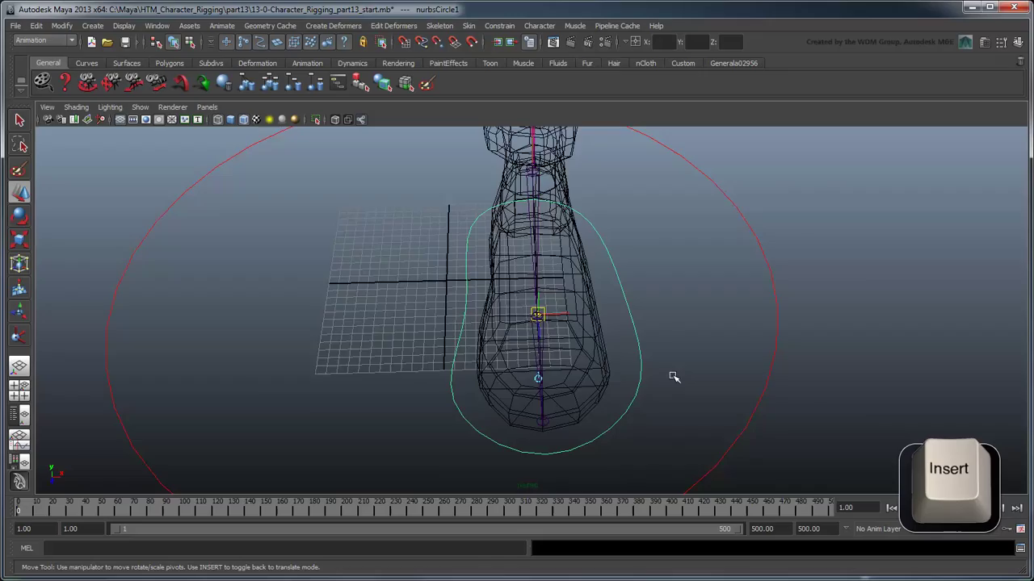
left_click_drag(594, 365, 577, 328, "alt")
left_click_drag(627, 383, 525, 219)
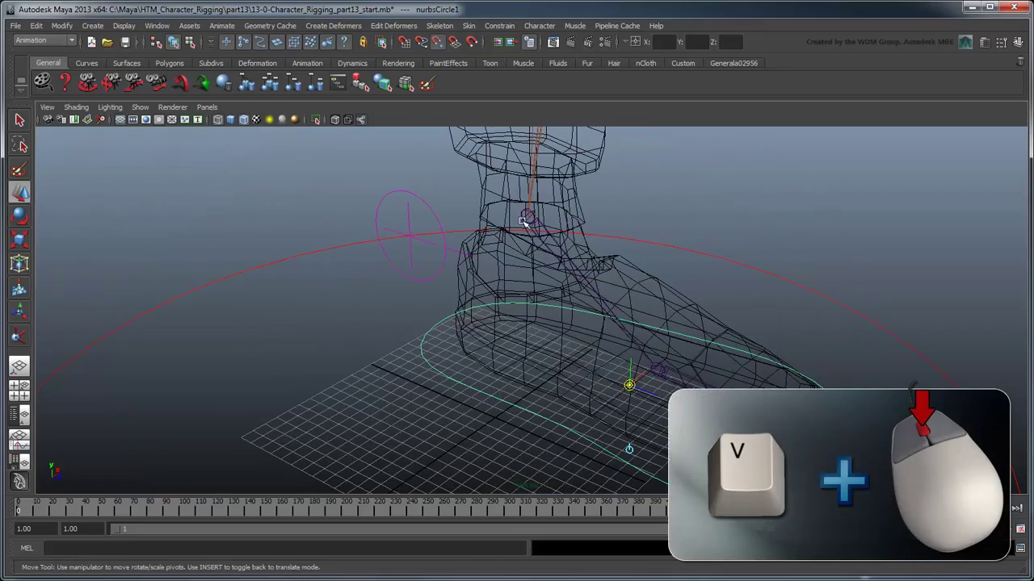
left_click_drag(752, 282, 635, 288, "alt")
- Rename the circle to leftFoot_CTRL
left_click(19, 414)
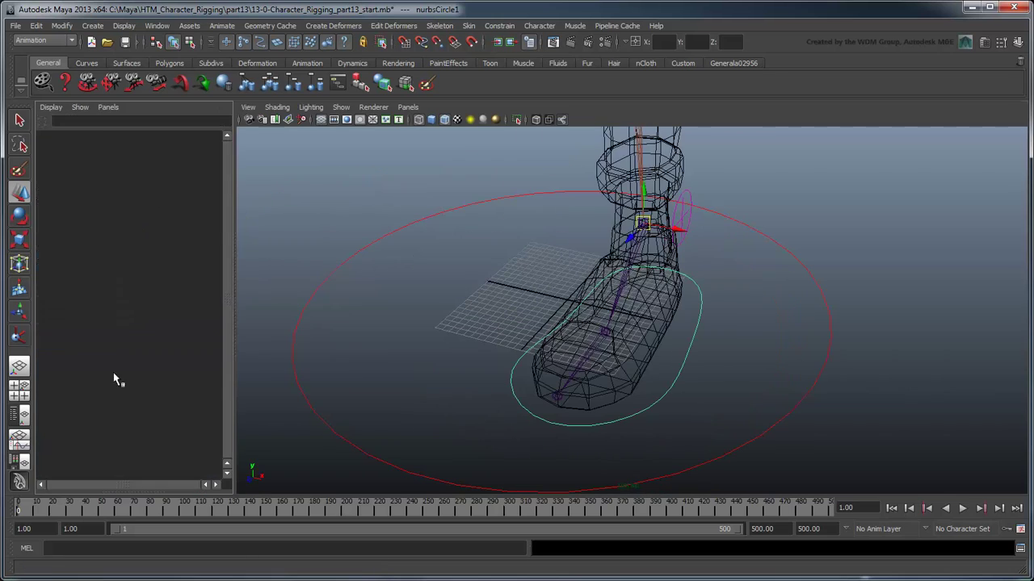
double_click(105, 344)
type("leftFoot_CTRL")
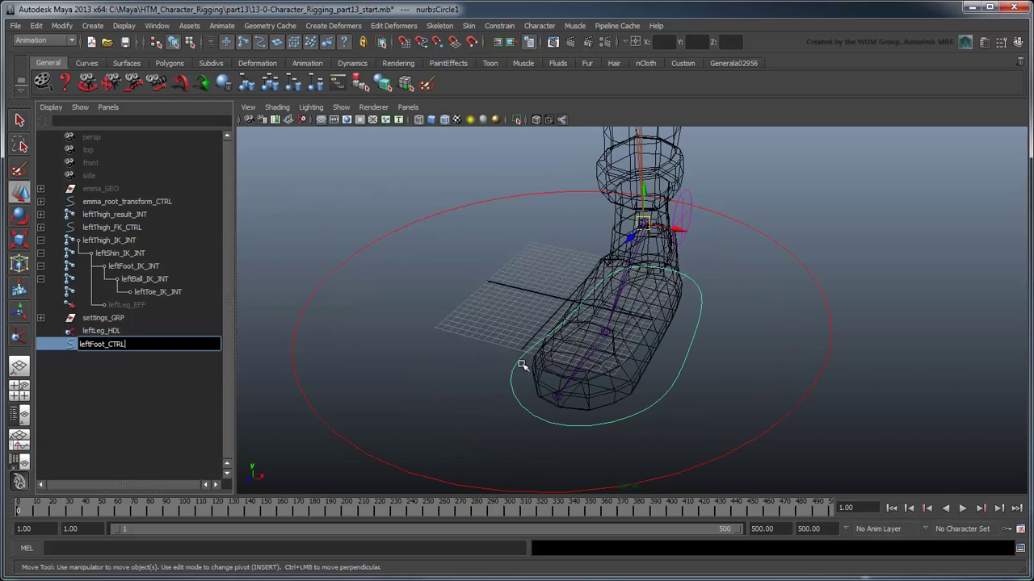
key("Return")
- Freeze leftFoot_CTRL's transforms and put it on a new layer named legs_IK_LYR
left_click(61, 25)
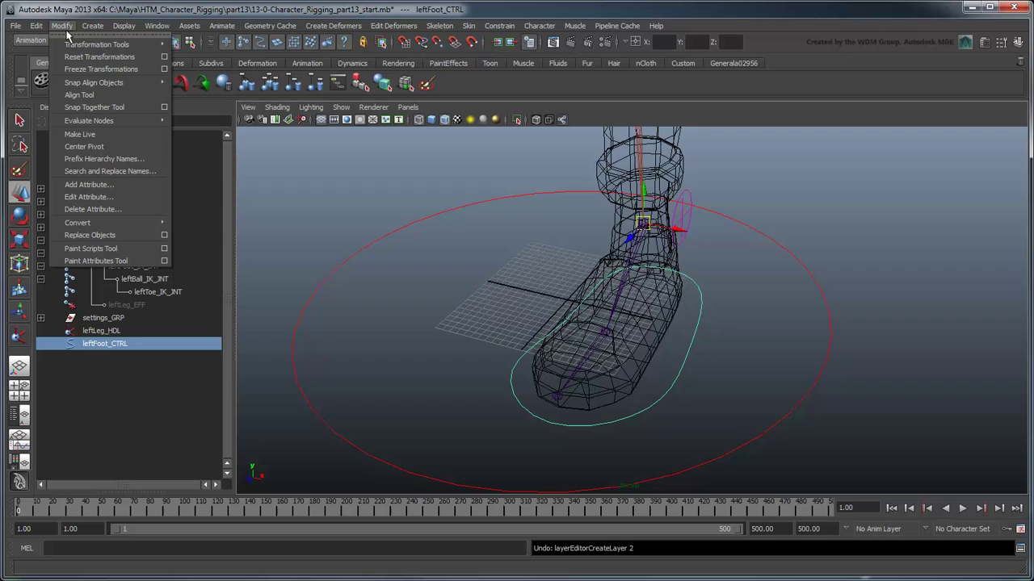
left_click(89, 70)
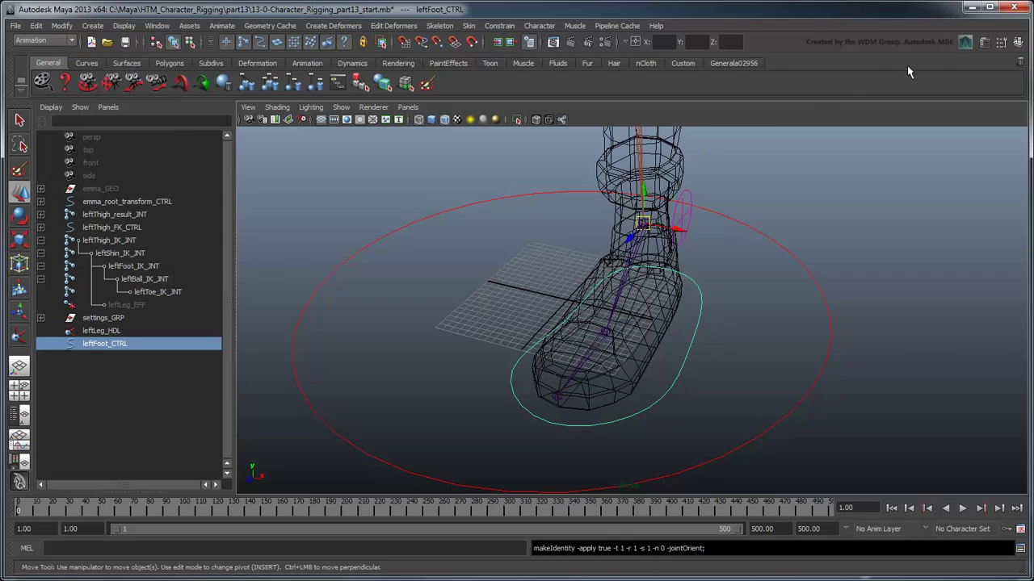
left_click(1016, 42)
left_click(901, 361)
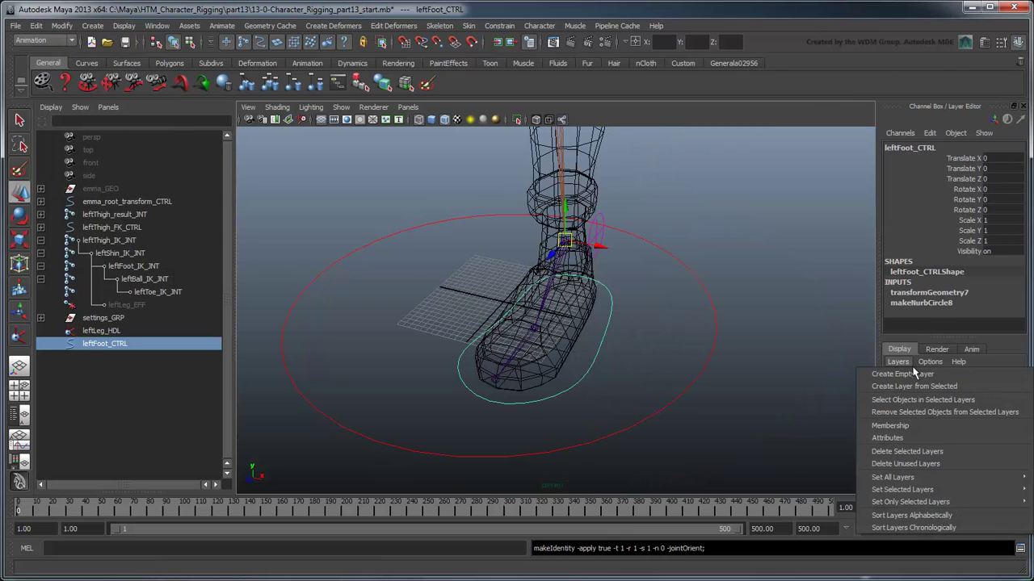
left_click(920, 390)
double_click(939, 394)
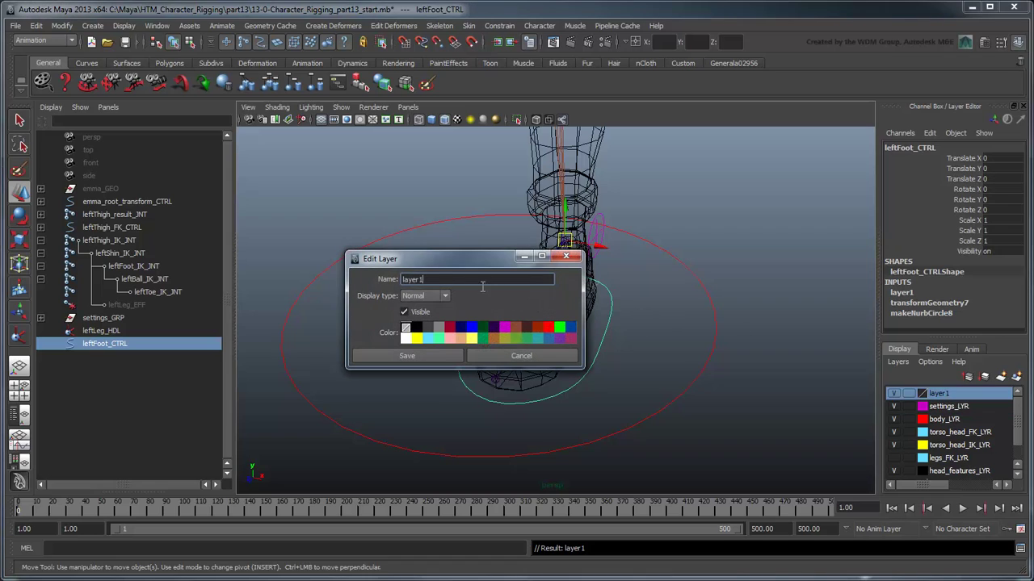
key("BackSpace")
type("legs_IK_LYR")
left_click(424, 358)
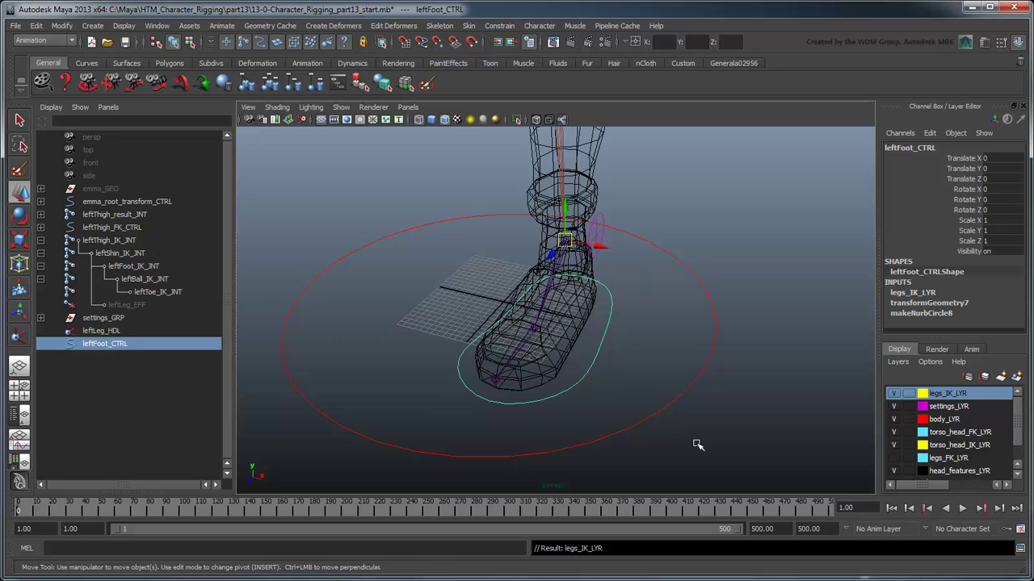
- Set leftFoot_CTRL's rotate order to zxy
left_click(986, 43)
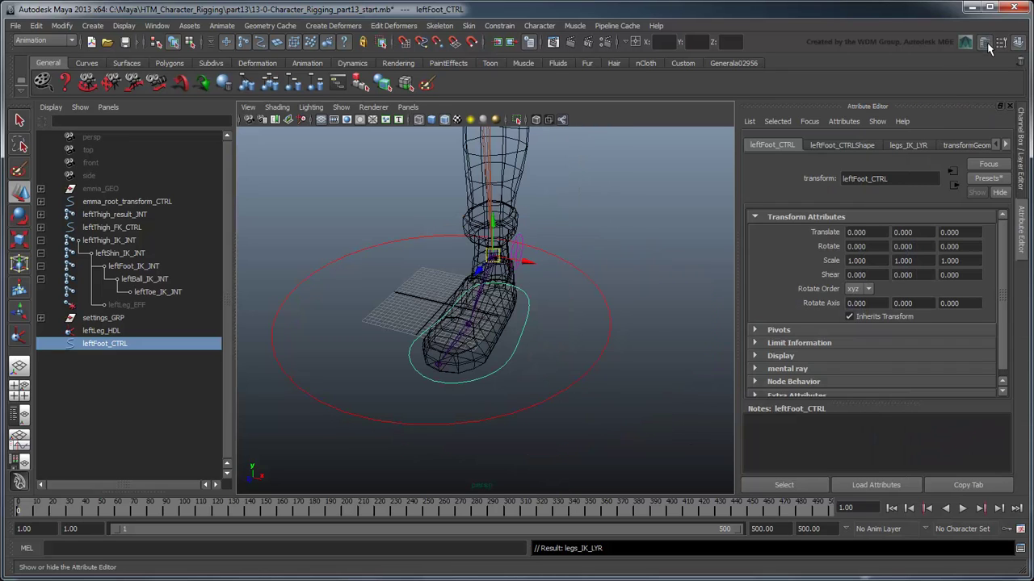
left_click(861, 291)
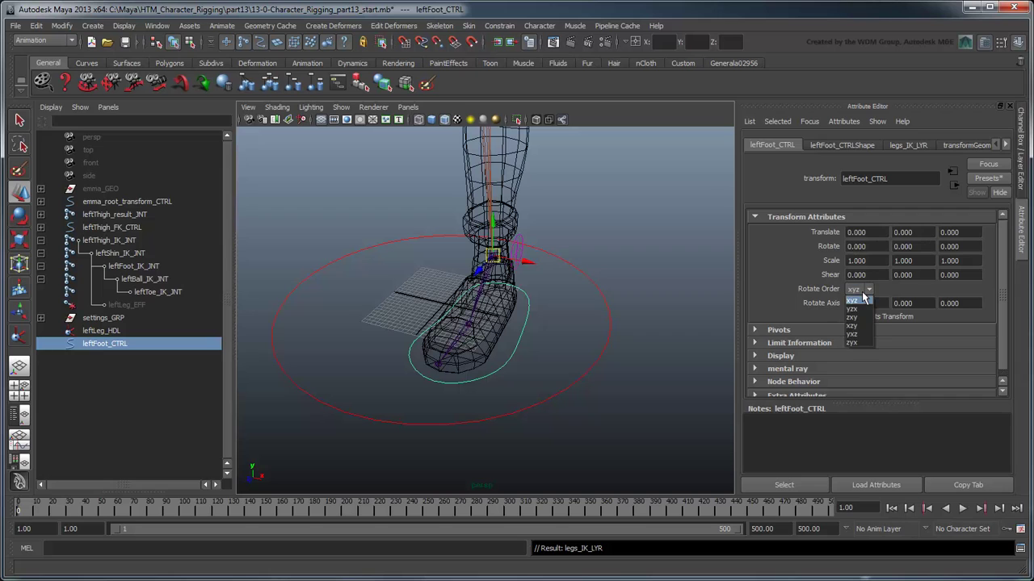
left_click(860, 317)
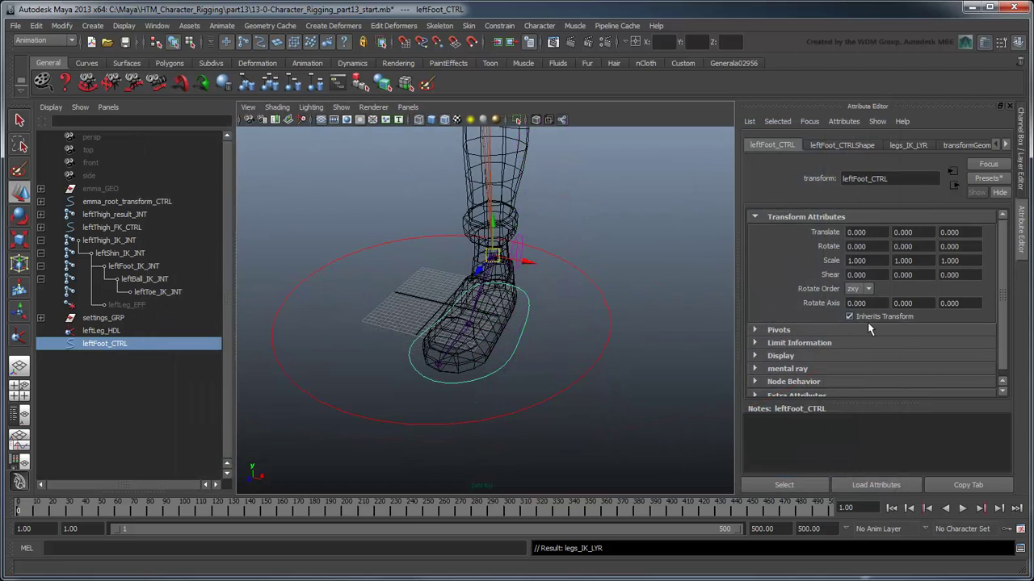
left_click(1009, 106)
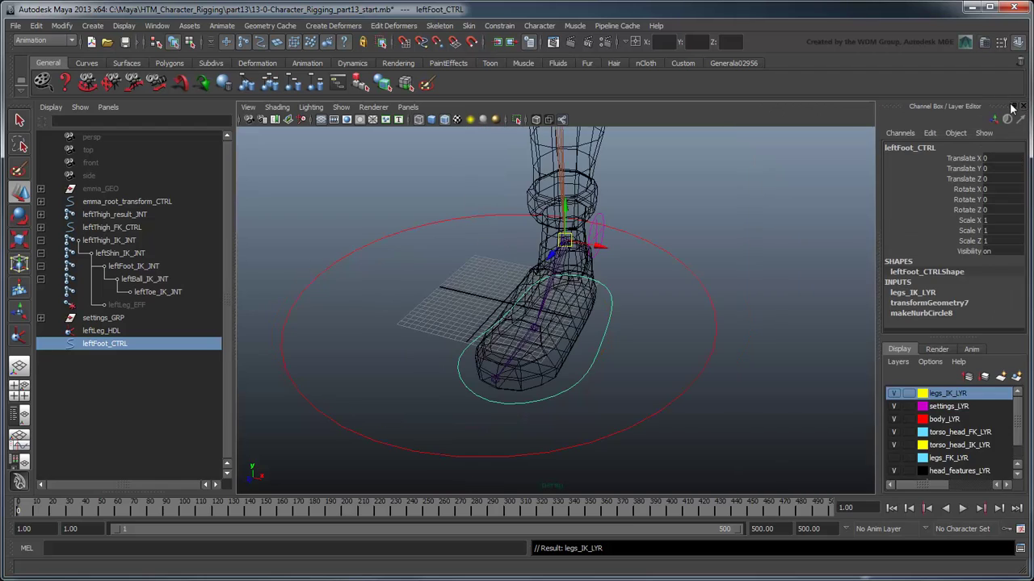
left_click(1024, 108)
- Parent leftLeg_HDL under leftFoot_CTRL, test-lift the foot control, and undo
left_click(125, 331)
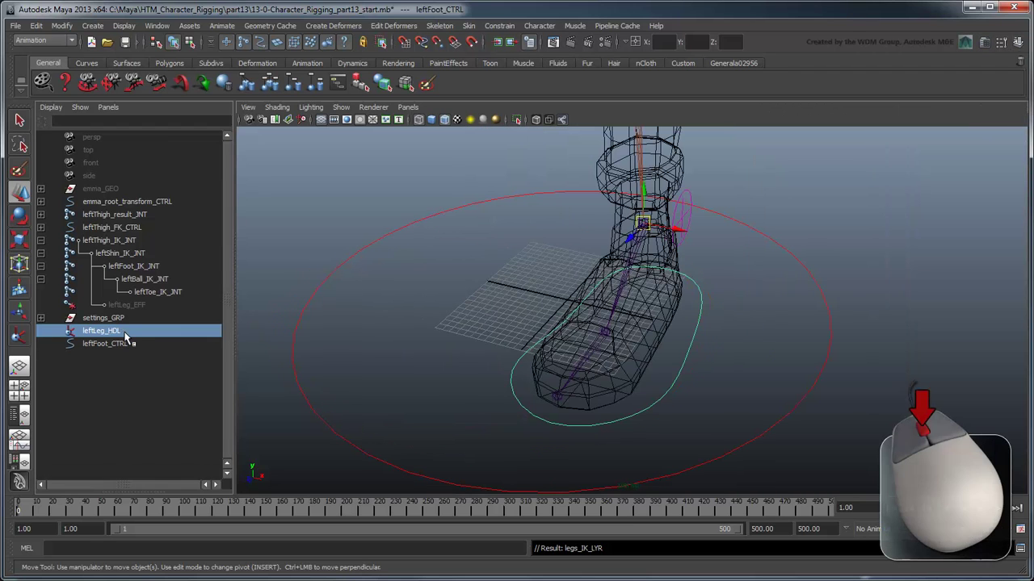
middle_click_drag(136, 332, 137, 344)
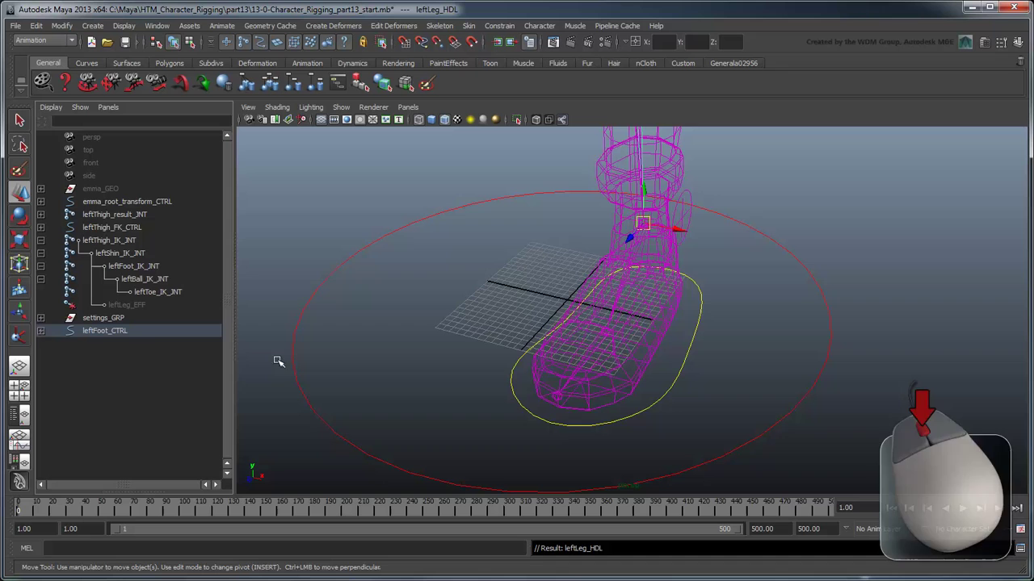
left_click_drag(611, 380, 649, 392, "alt")
left_click(649, 392)
mouse_move(643, 341)
left_mouse_down()
mouse_move(627, 328)
mouse_move(584, 197)
mouse_move(619, 260)
mouse_move(722, 233)
mouse_move(686, 250)
mouse_move(692, 224)
mouse_move(642, 300)
mouse_move(605, 291)
mouse_move(618, 288)
mouse_move(626, 349)
left_mouse_up()
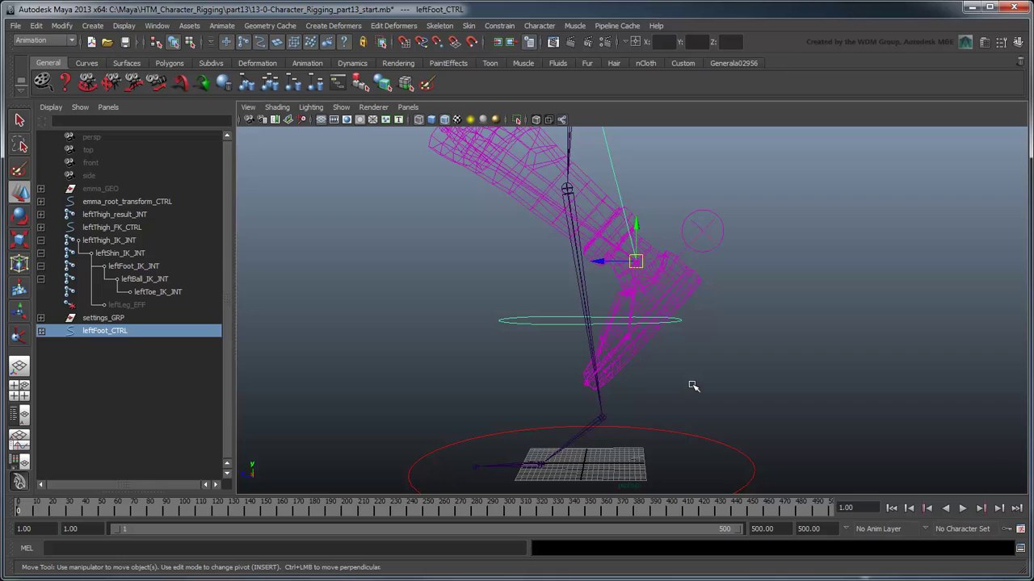
key("z")
key("z")
key("z")
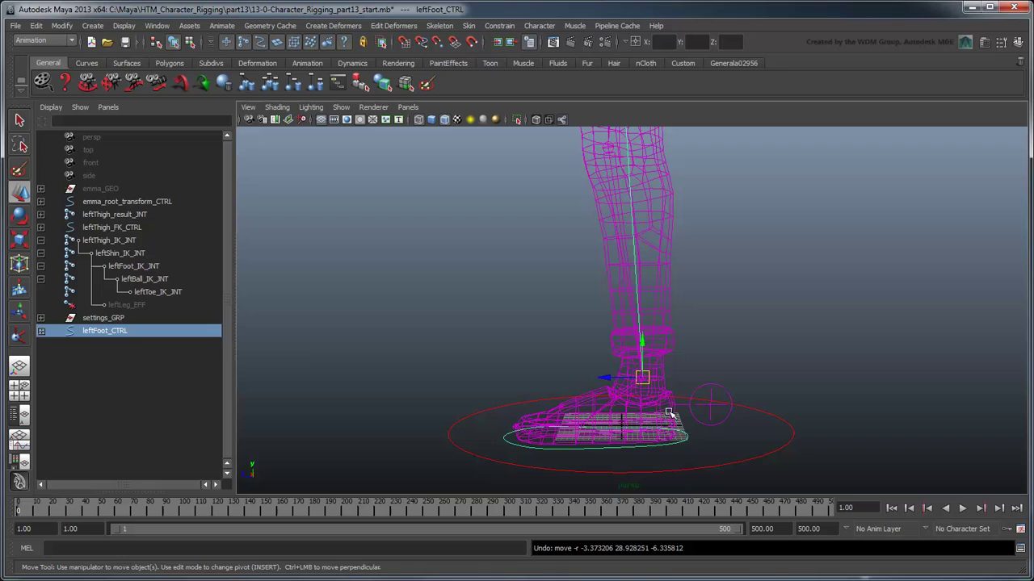
- Create IK handles from leftFoot_IK_JNT to leftBall_IK_JNT and from leftBall_IK_JNT to leftToe_IK_JNT
left_click(23, 338)
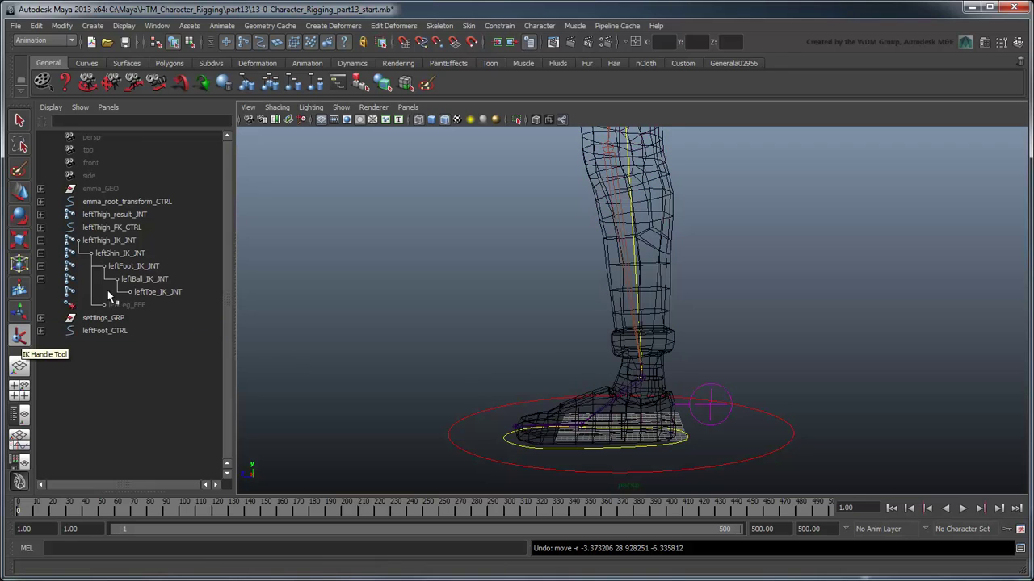
left_click(146, 269)
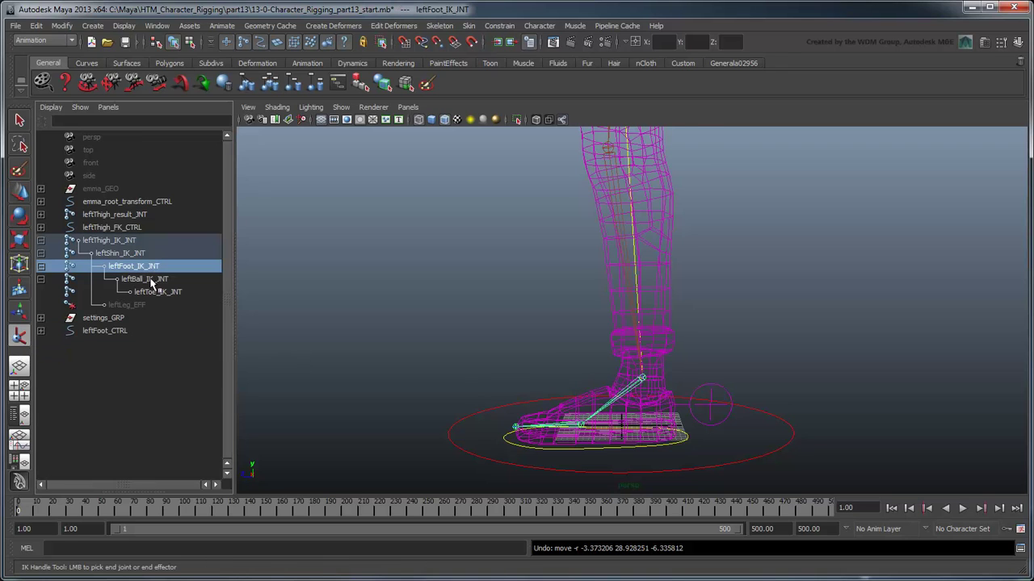
left_click(151, 291)
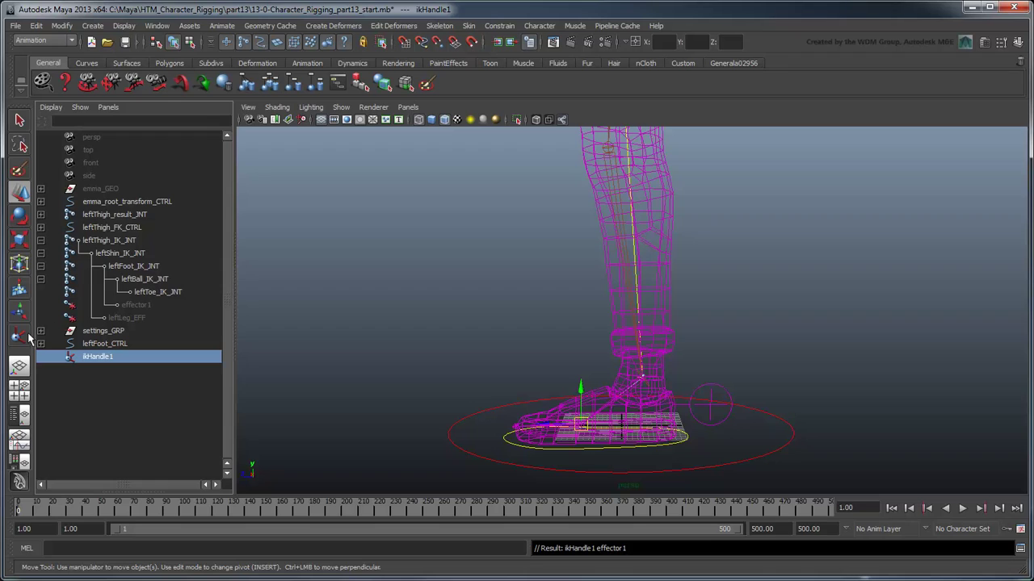
key("y")
left_click(155, 282)
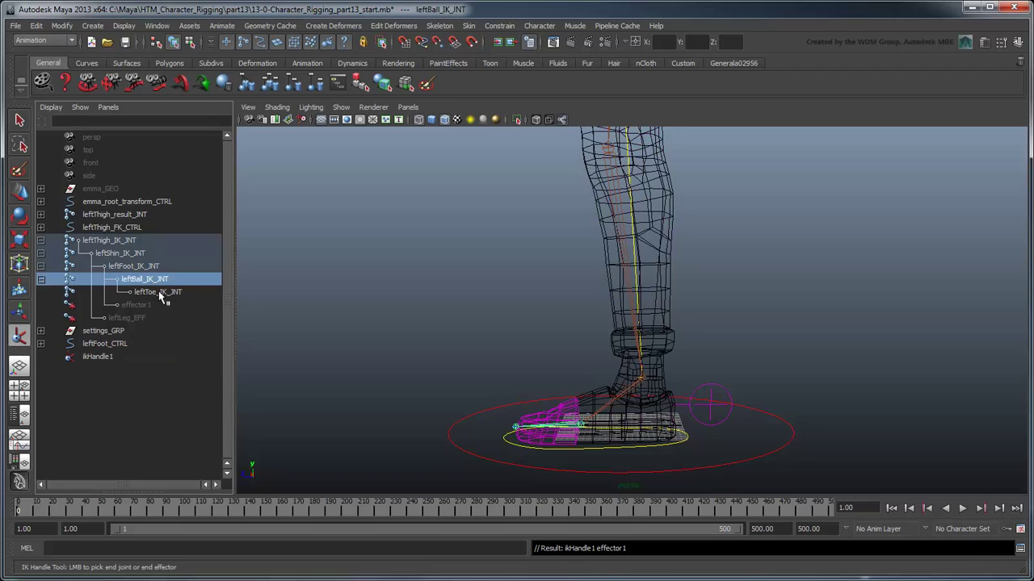
left_click(158, 292)
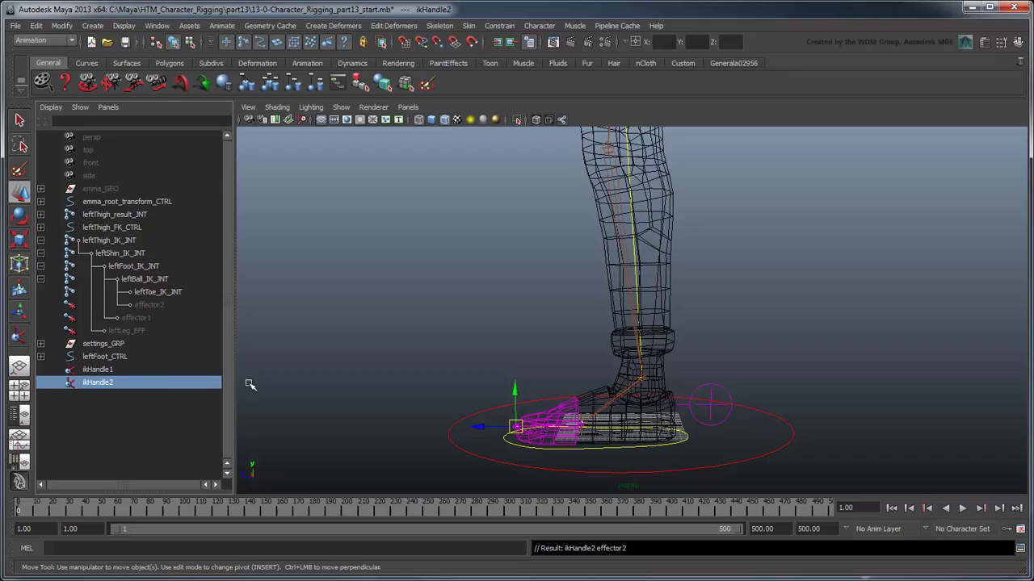
- Rename ikHandle1 to leftBall_HDL and ikHandle2 to leftToe_HDL
double_click(97, 370)
type("left")
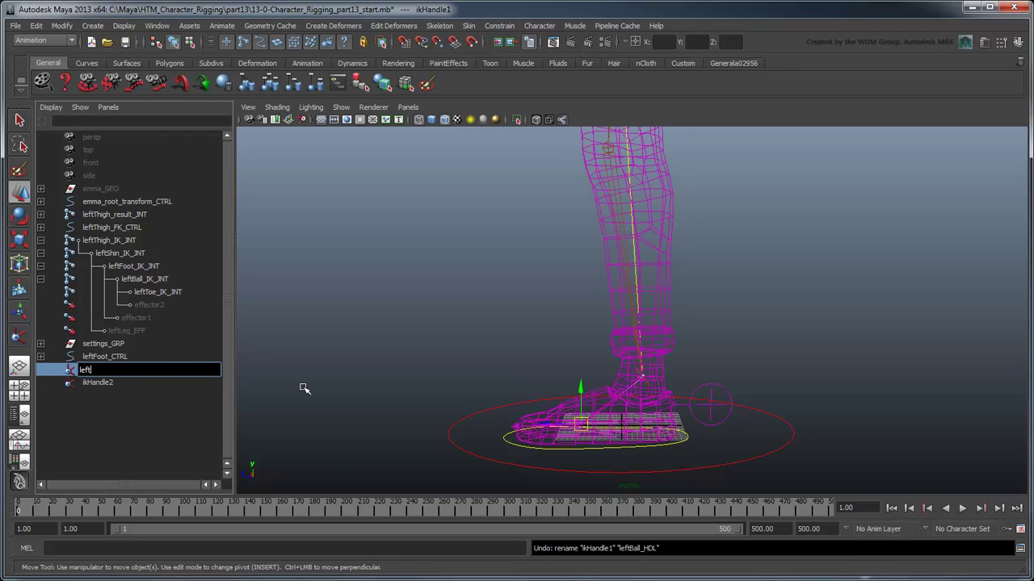
type("Ball_HDL")
key("Return")
double_click(101, 383)
type("leftToe_")
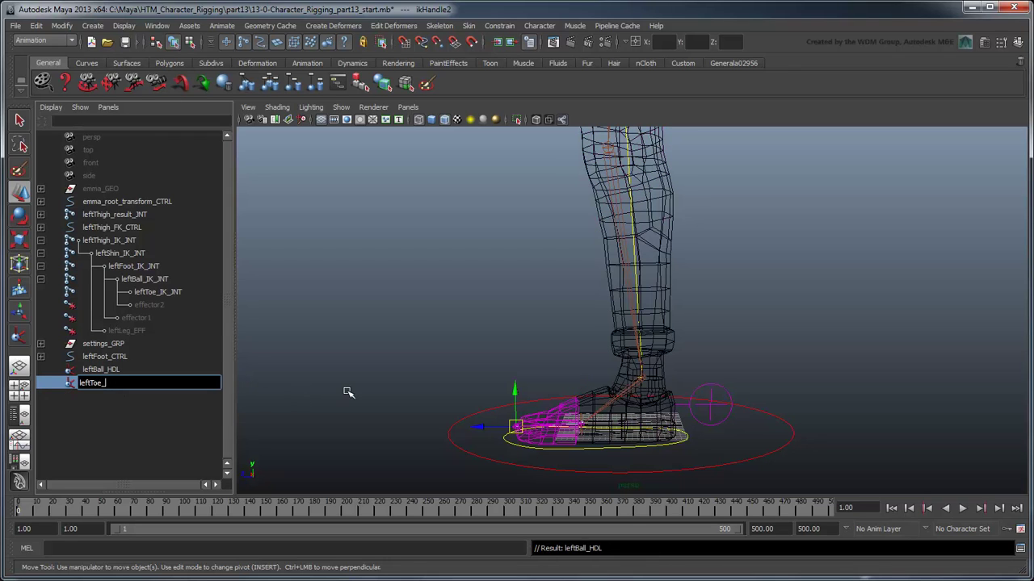
type("HDL")
key("Return")
- Rename effector1 to leftBall_EFF and effector2 to leftToe_EFF
double_click(135, 319)
type("leftBall")
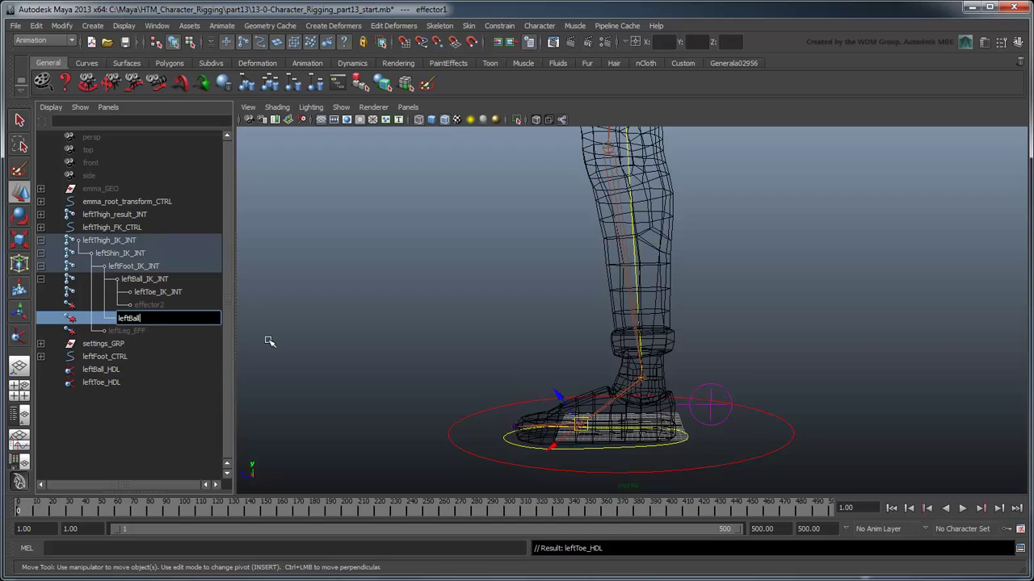
type("_EFF")
key("Return")
double_click(148, 304)
type("leftToe_EFF")
key("Return")
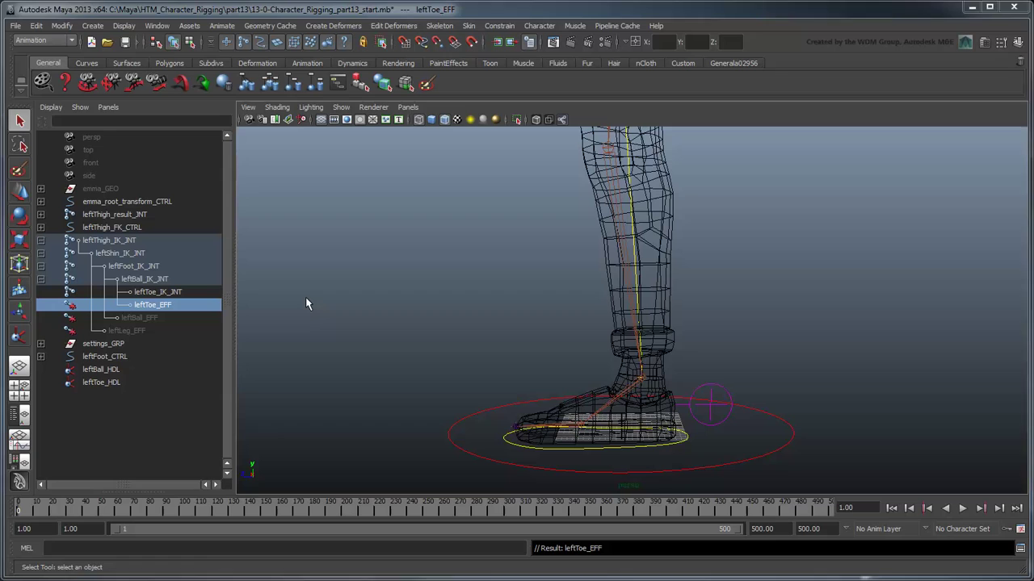
- Parent leftBall_HDL and leftToe_HDL under leftFoot_CTRL, test-lift the foot, and undo
left_click(119, 372)
left_click(115, 384, "shift")
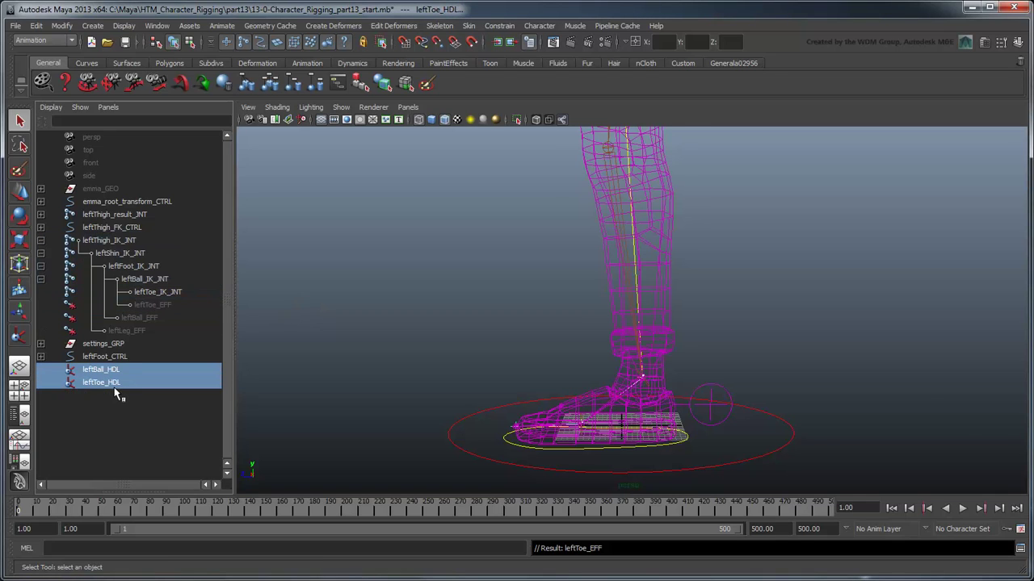
middle_click_drag(116, 391, 124, 356)
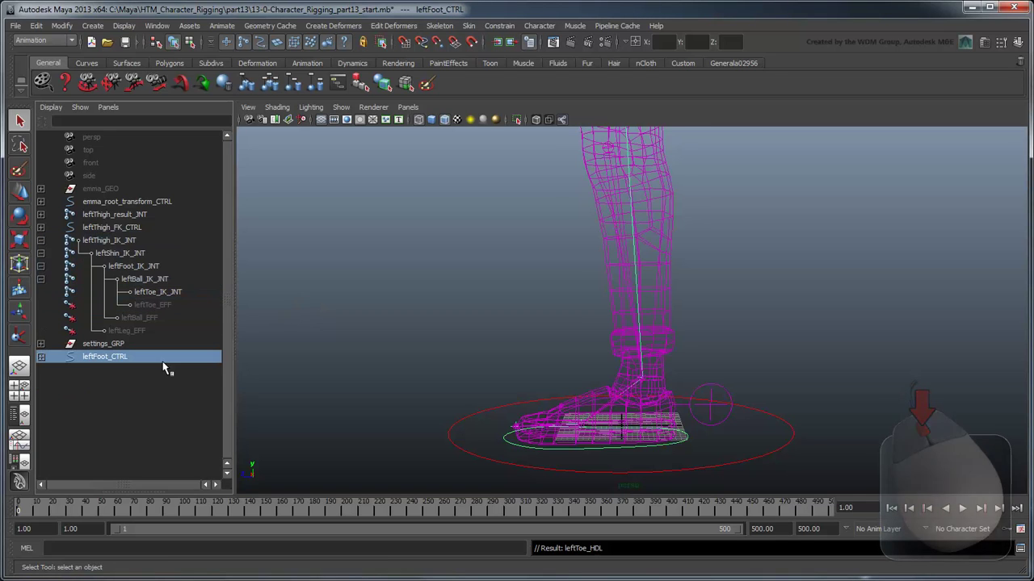
key("w")
left_click_drag(651, 380, 518, 277)
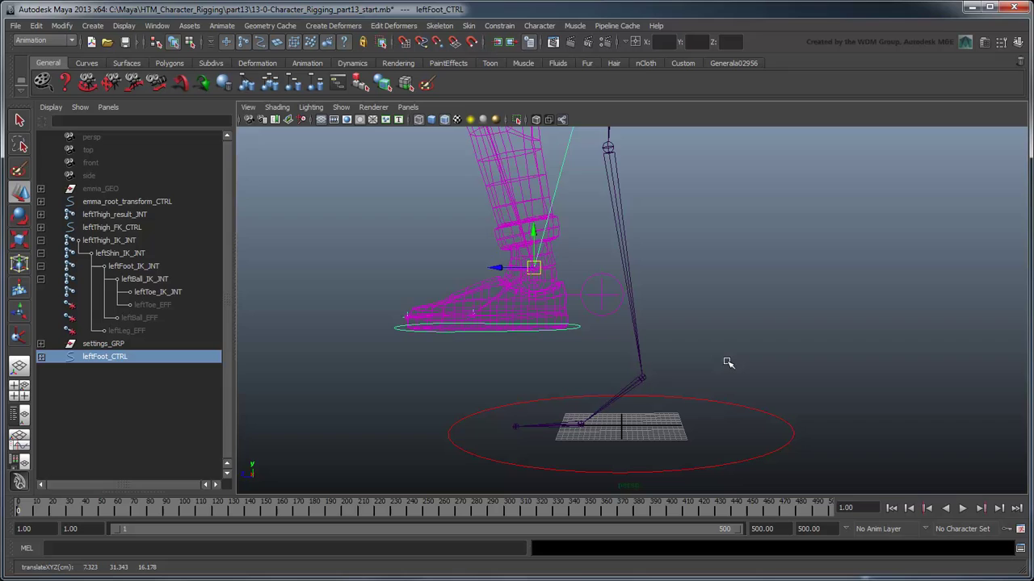
key("ctrl+z")
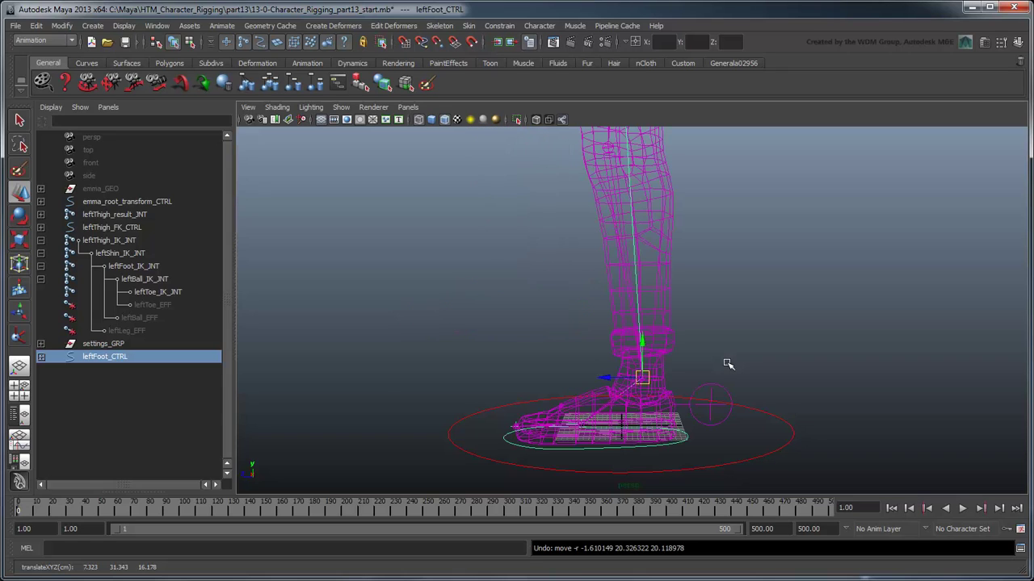
left_click(41, 357)
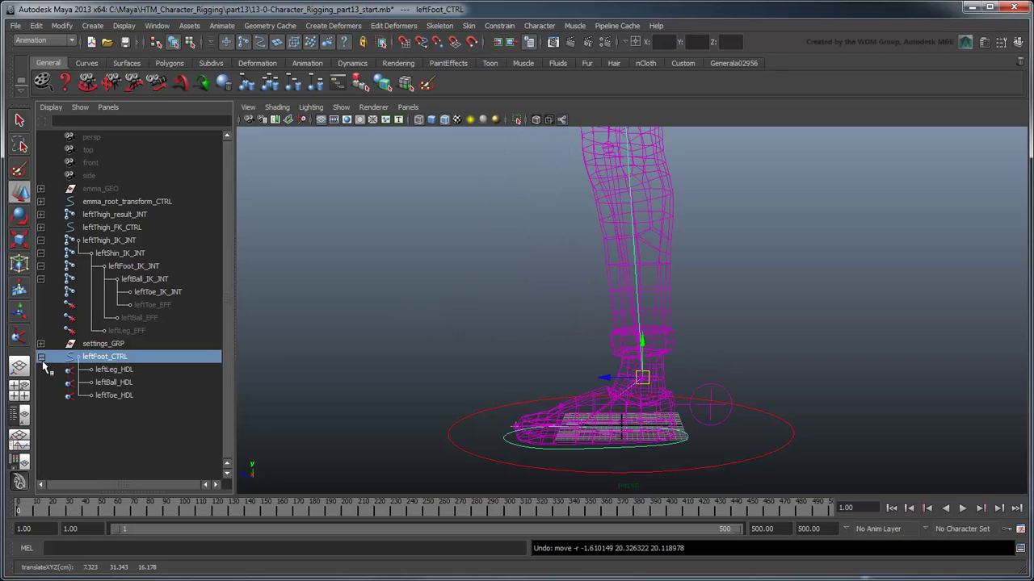
left_click(102, 384)
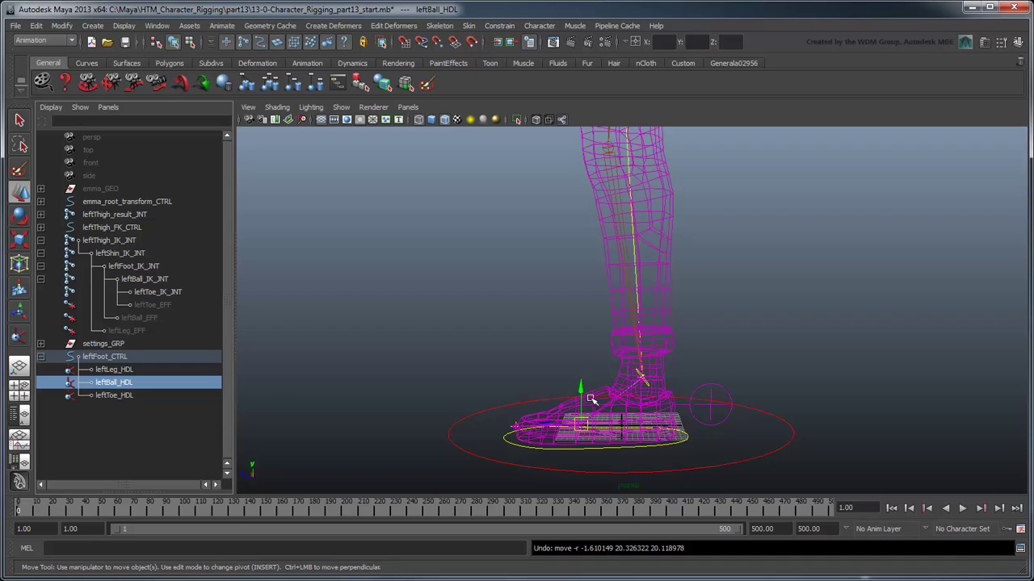
middle_click_drag(596, 402, 594, 401)
key("ctrl+z")
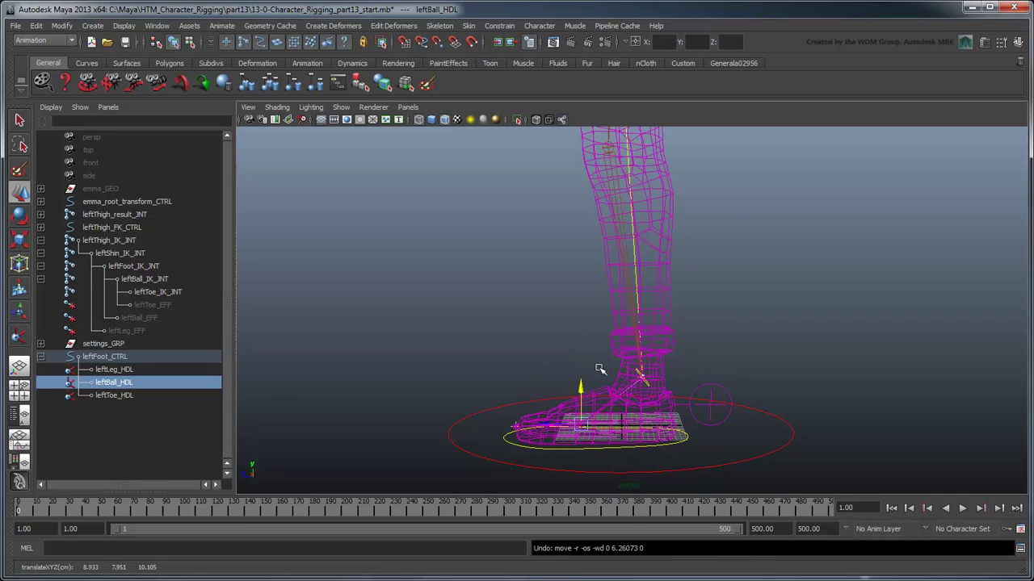
left_click(135, 399)
middle_click_drag(521, 402, 588, 348)
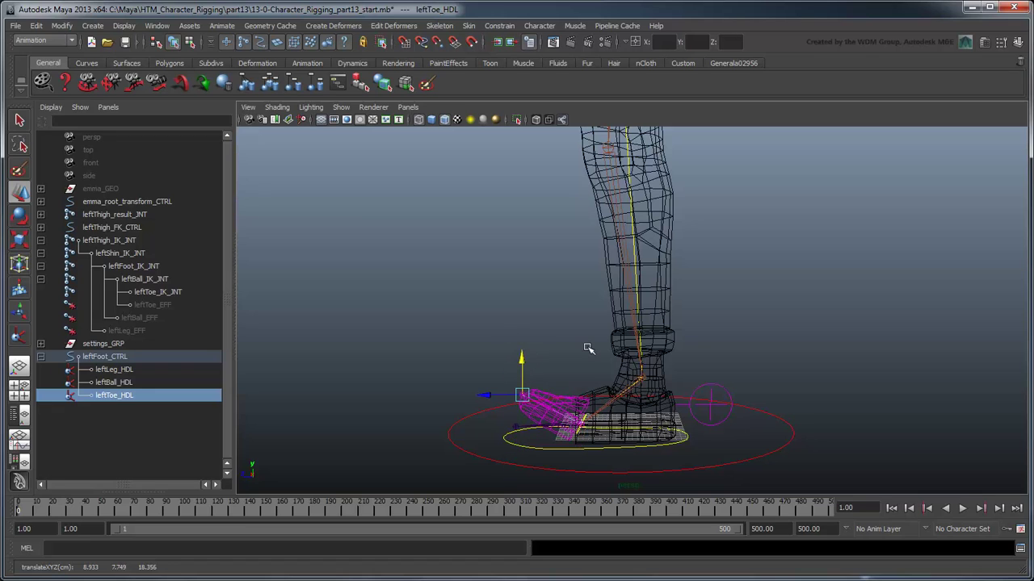
key("ctrl+z")
key("q")
left_click(412, 372)
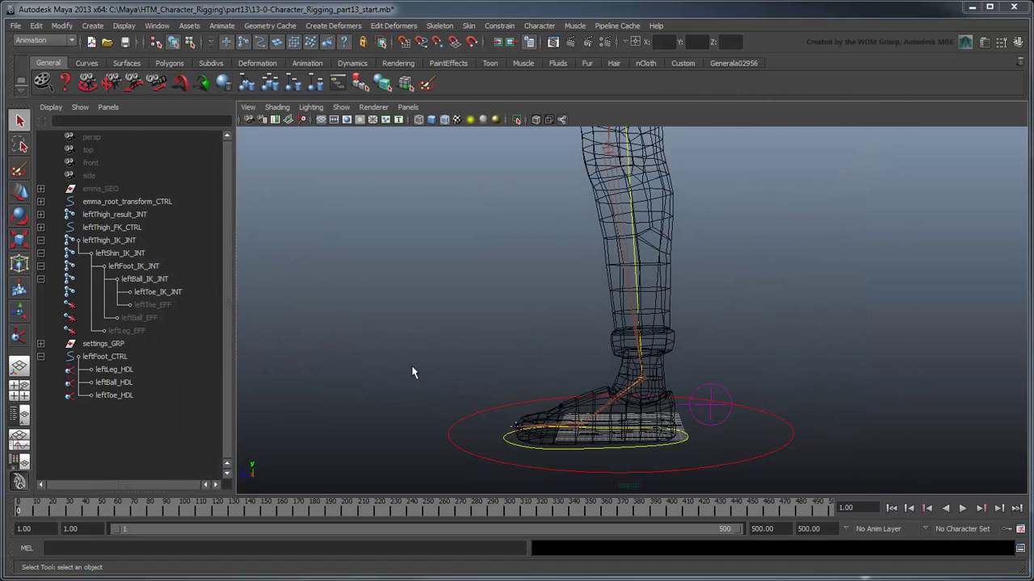
- Start the Distance Tool and place the first measuring point on the left thigh joint
left_click(93, 26)
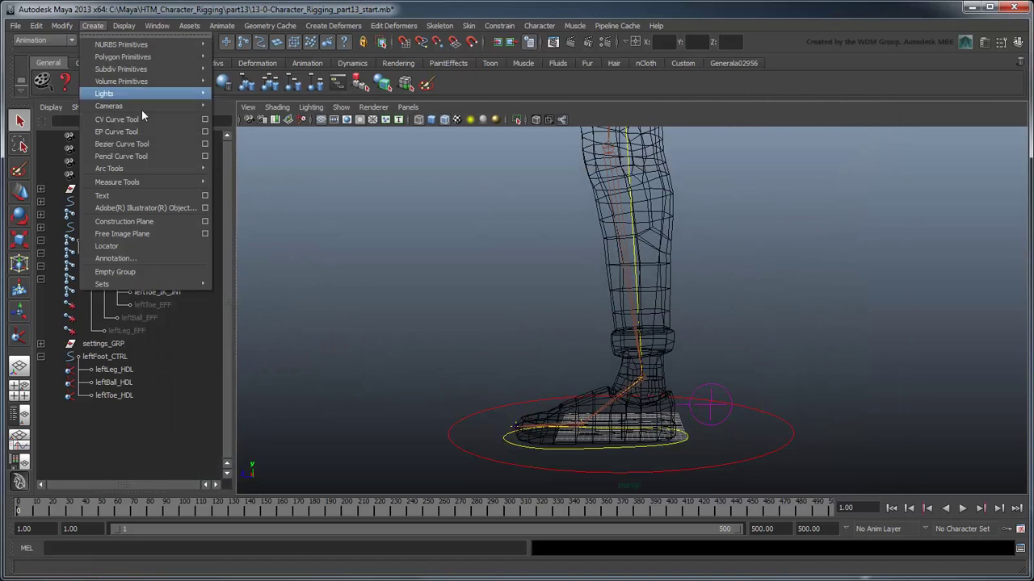
mouse_move(158, 182)
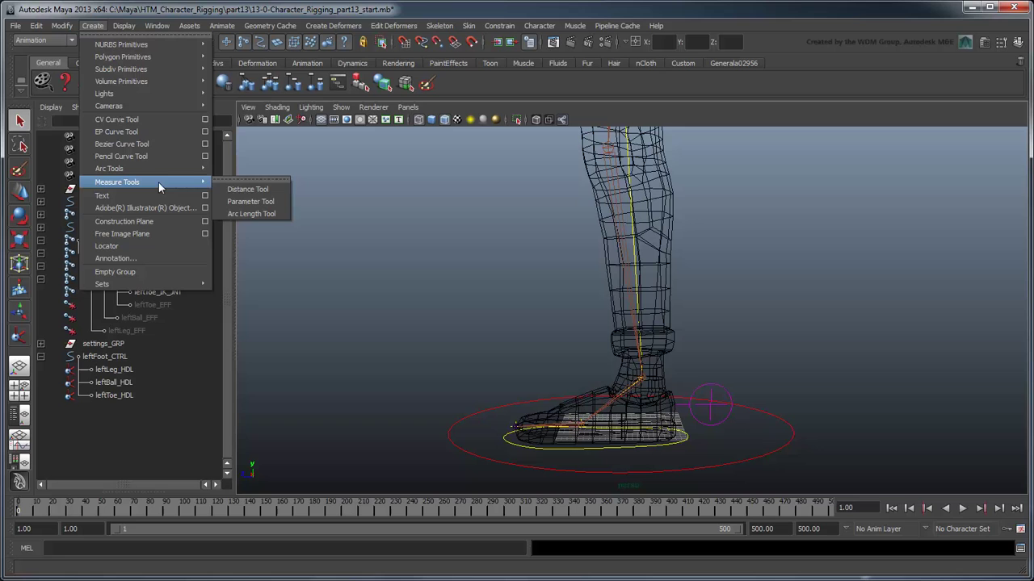
left_click(257, 191)
left_click_drag(566, 339, 575, 428, "alt")
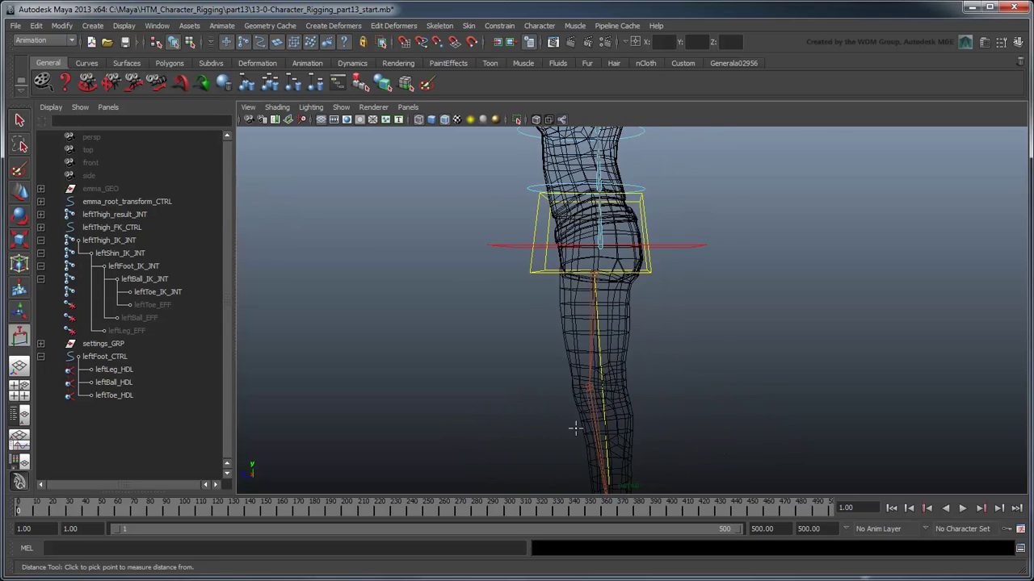
scroll(575, 428, "up", 4)
left_click_drag(591, 338, 581, 282, "alt")
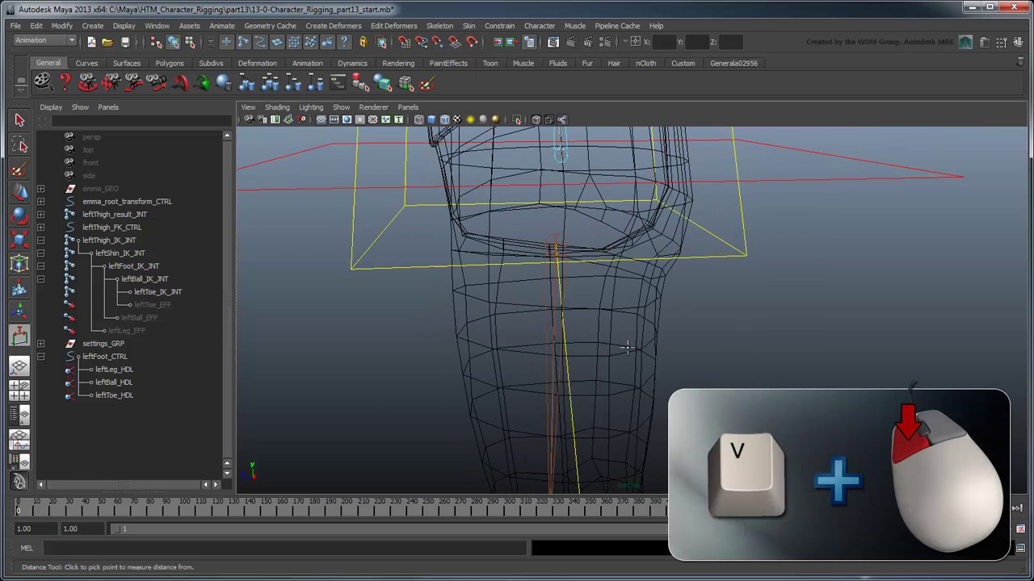
left_click(565, 252)
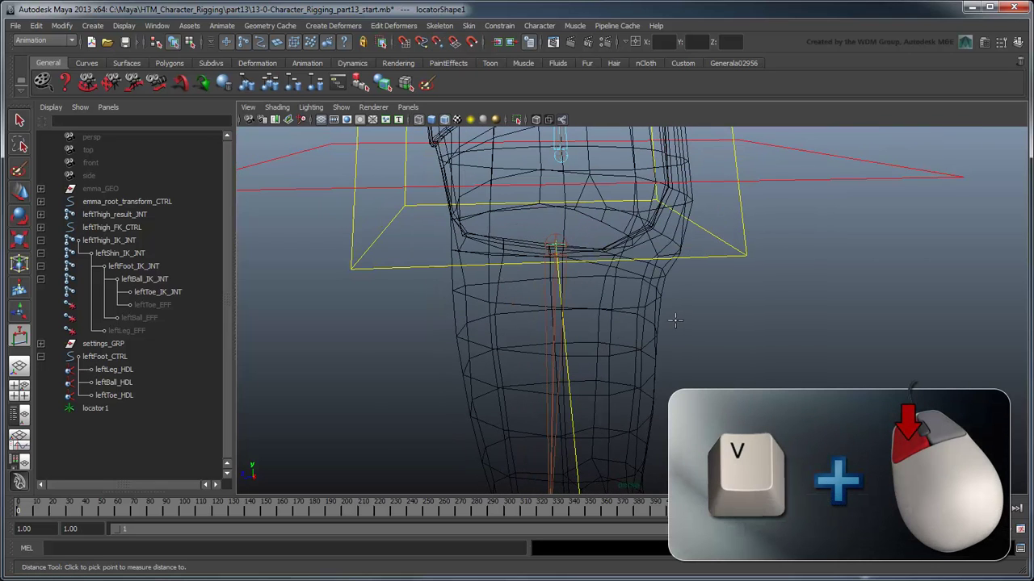
- Place the second measuring point on the ankle joint, giving a 73.842202 distance
left_click_drag(661, 315, 616, 319, "alt")
middle_click_drag(616, 319, 668, 239, "alt")
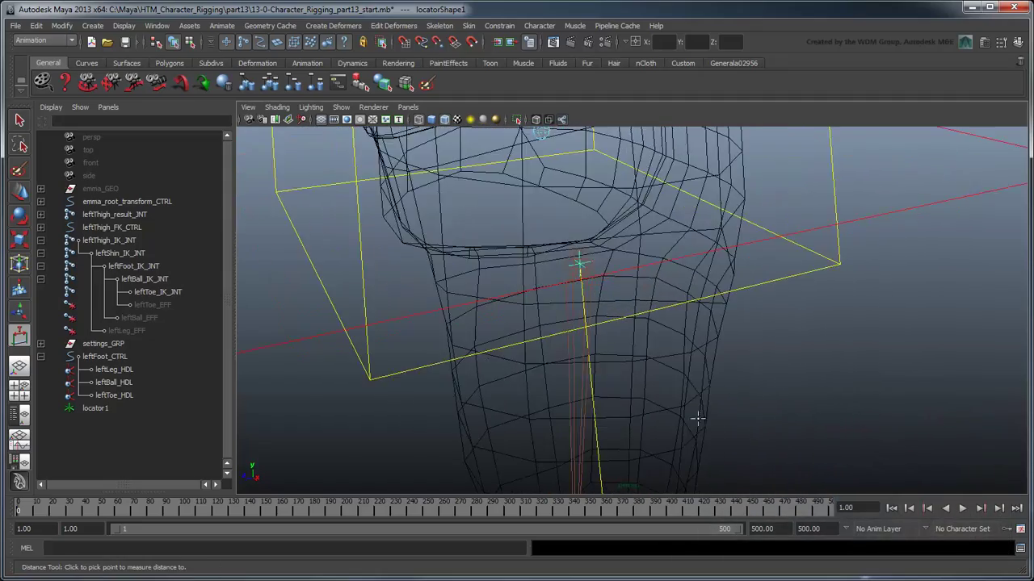
right_click_drag(668, 239, 646, 266, "alt")
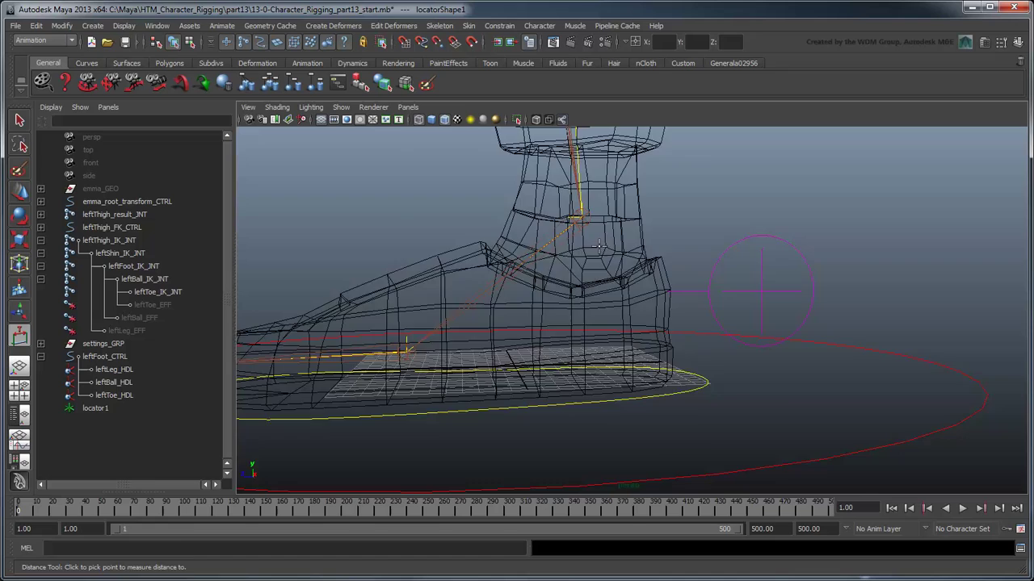
mouse_move(646, 267)
left_mouse_down("alt")
mouse_move(593, 321)
mouse_move(626, 264)
left_mouse_up("alt")
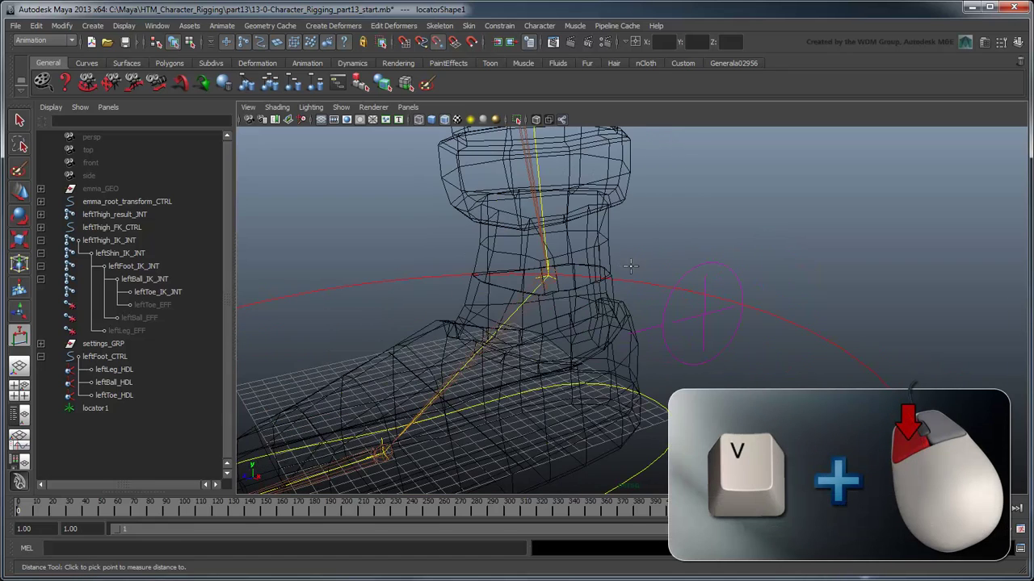
mouse_move(547, 278)
left_mouse_down()
mouse_move(554, 284)
mouse_move(547, 278)
left_mouse_up()
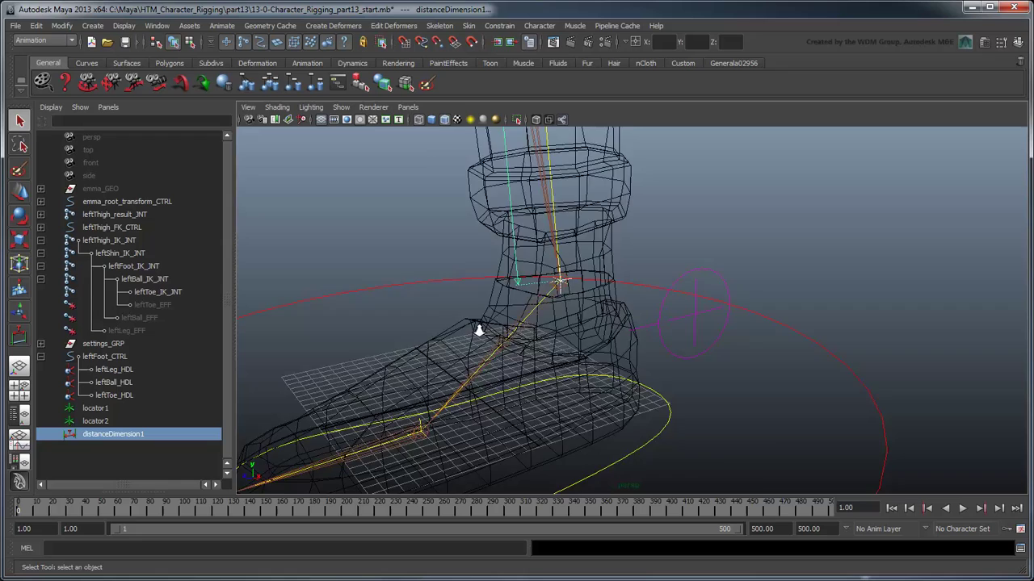
scroll(659, 257, "down", 5)
middle_click_drag(623, 370, 688, 410, "alt")
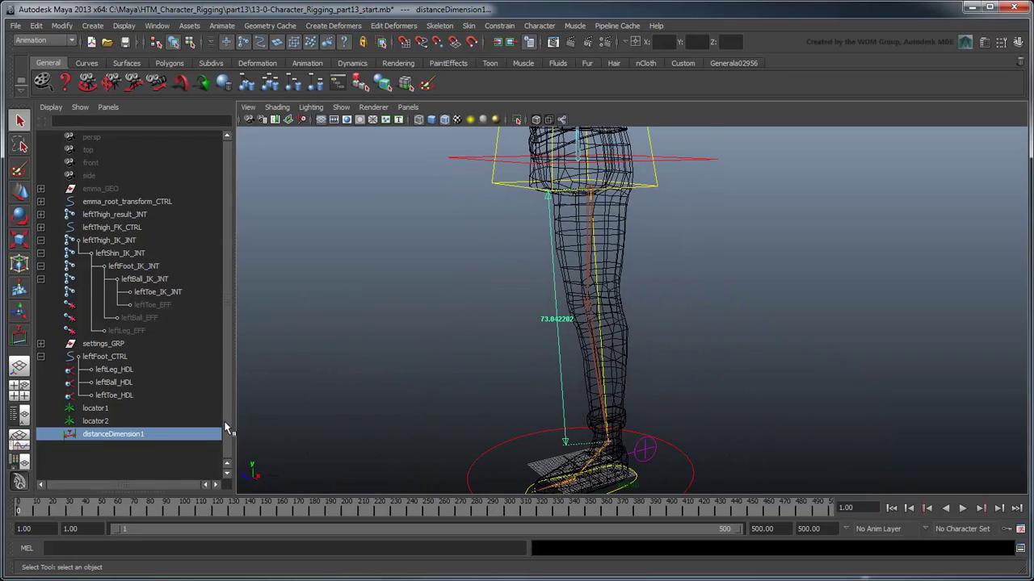
- Rename locator1, locator2 and distanceDimension1 to leftLeg_IK_lengthStart_LOC, leftLeg_IK_lengthEnd_LOC and leftLeg_IK_length
double_click(105, 408)
type("leftLeg_IK_lengthStart_LOC")
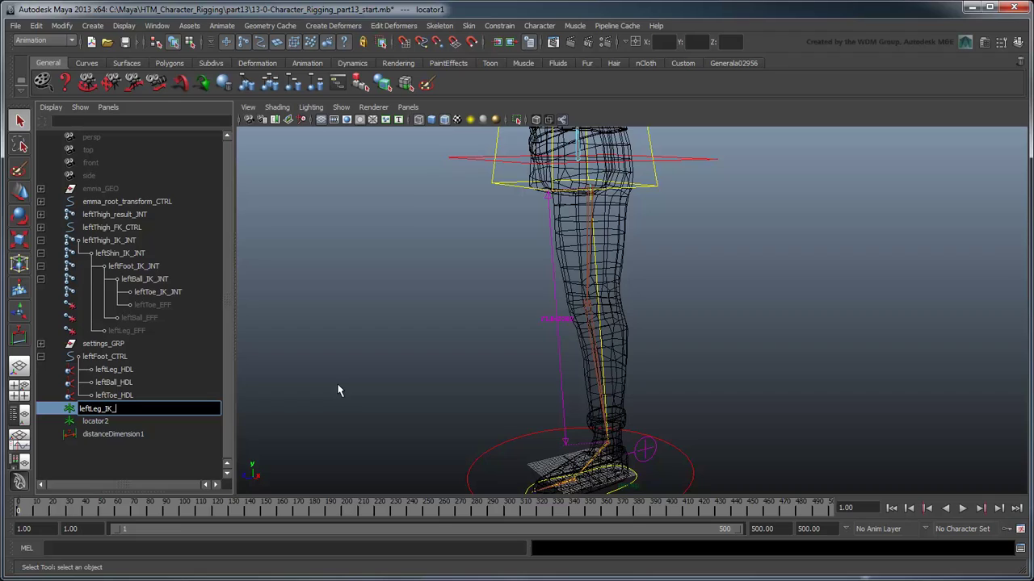
key("Return")
double_click(184, 420)
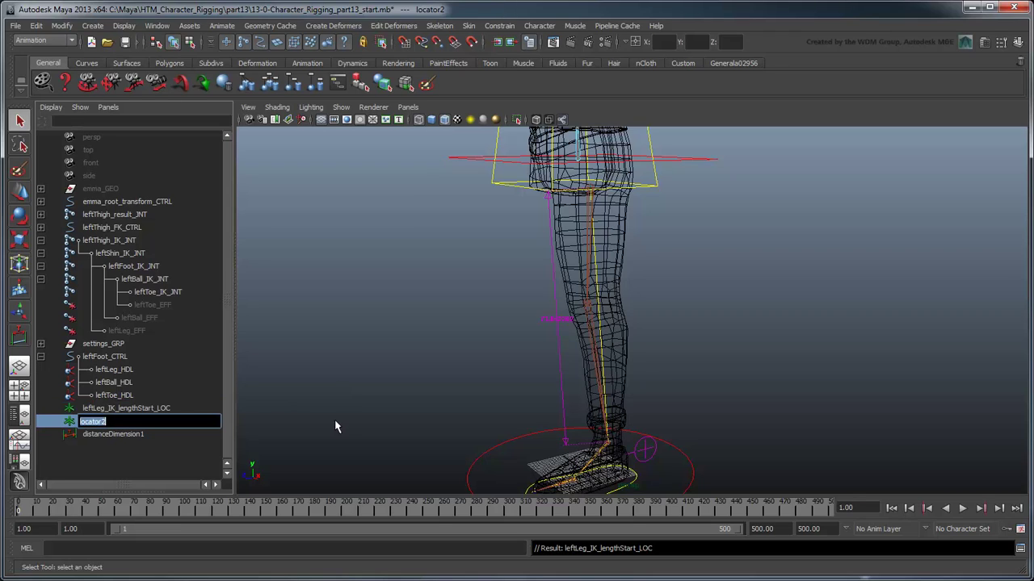
type("leftLeg_IK_lengthEnd_LOC")
key("Return")
double_click(153, 440)
type("leftLeg_IK_length")
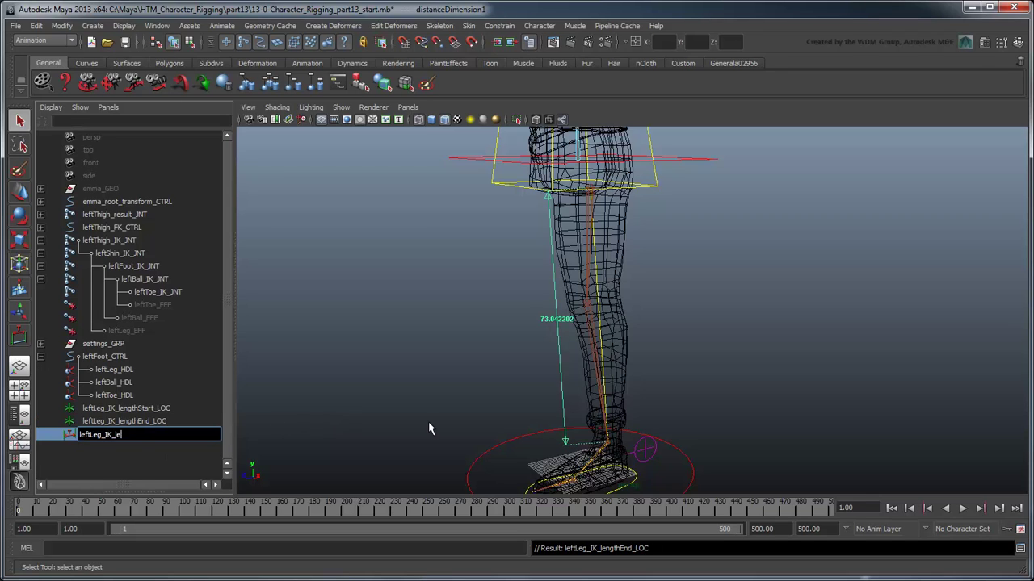
key("Return")
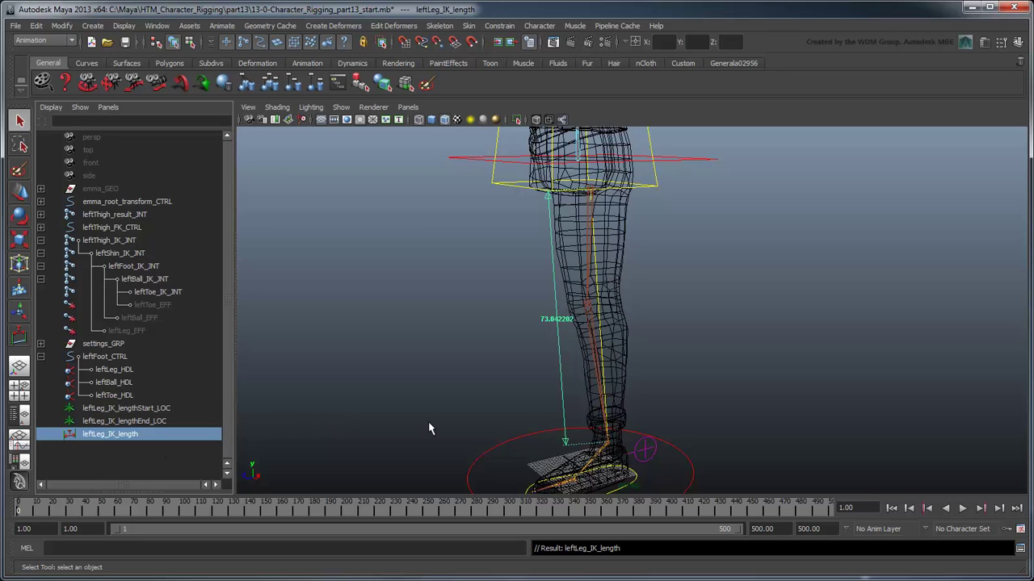
- Parent leftLeg_IK_lengthEnd_LOC under leftFoot_CTRL, then test by moving the foot and undoing
left_click(158, 424)
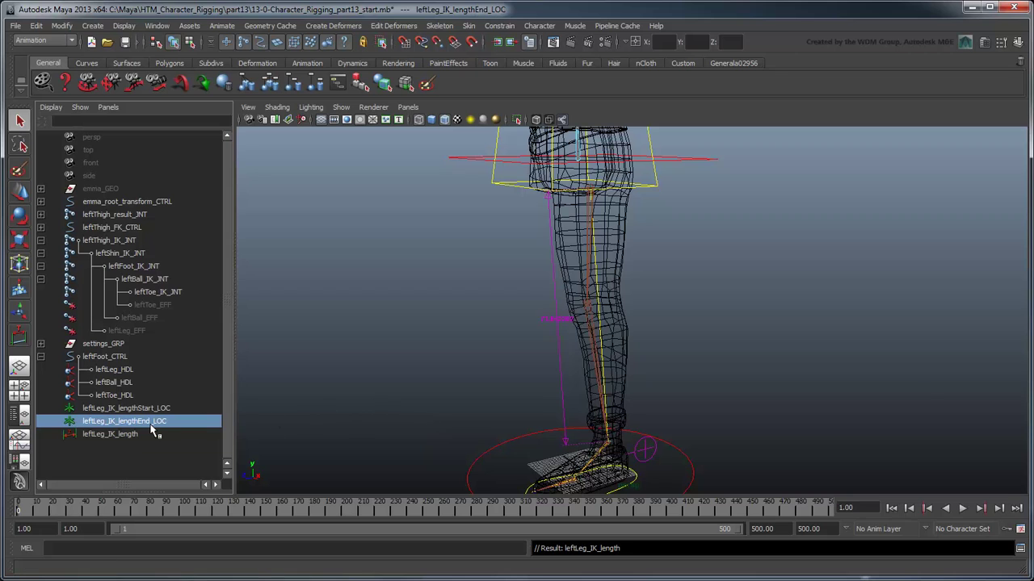
middle_click_drag(157, 423, 158, 364)
left_click(651, 427)
key("w")
left_click_drag(651, 427, 619, 402)
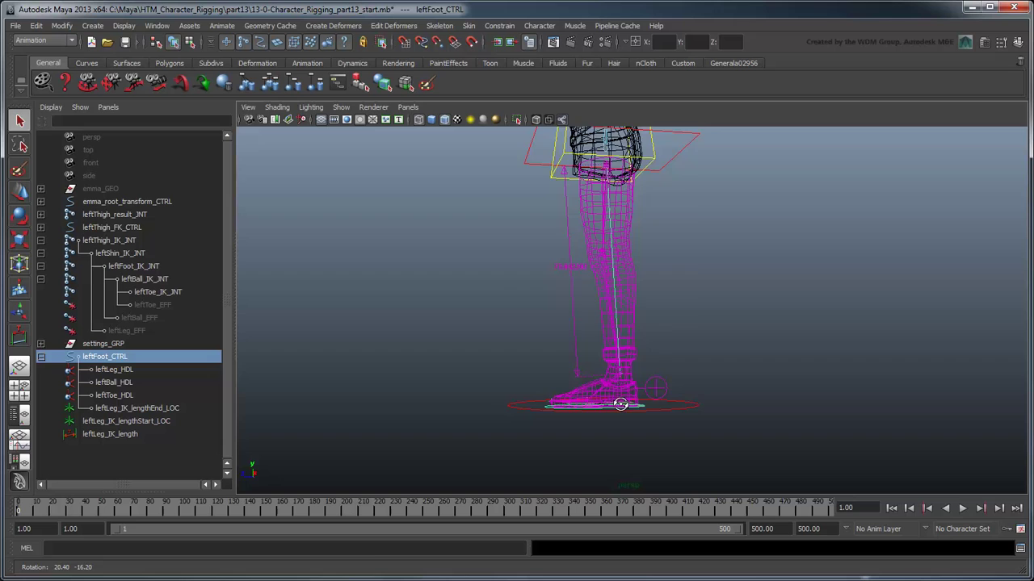
left_click_drag(621, 354, 844, 452)
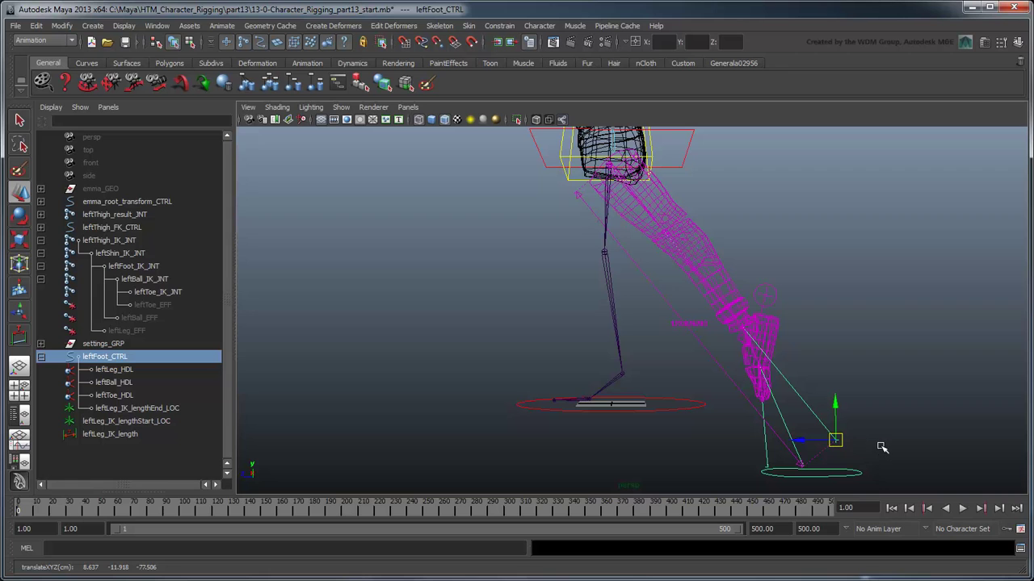
key("ctrl+z")
key("ctrl+z")
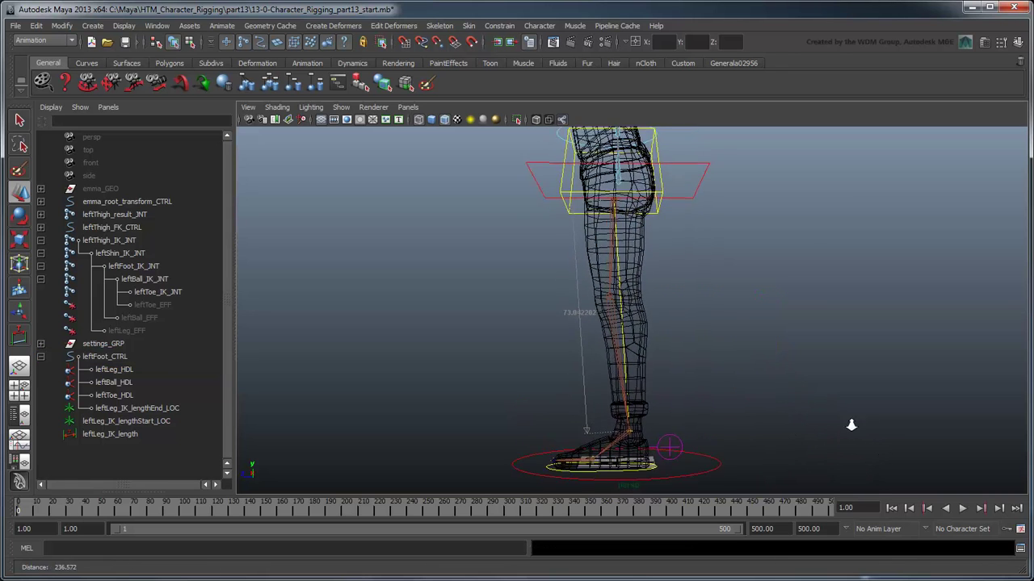
right_click_drag(850, 425, 759, 390, "alt")
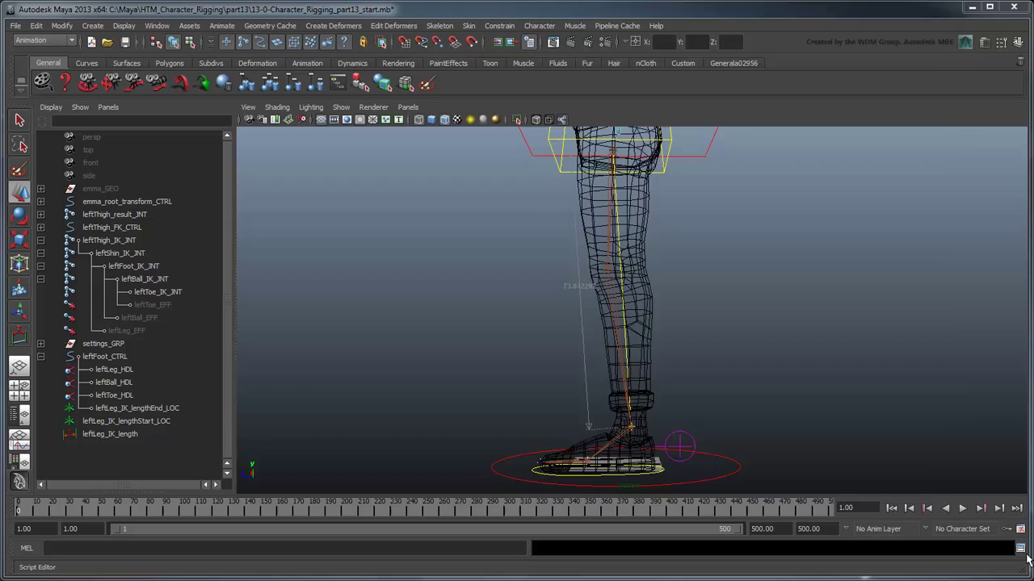
- In the MEL Script Editor, declare $driver as leftLeg_IK_lengthShape.distance and $leftThighLength via getAttr leftShin_IK_JNT
left_click(1022, 549)
left_click_drag(535, 317, 535, 175)
left_click(349, 200)
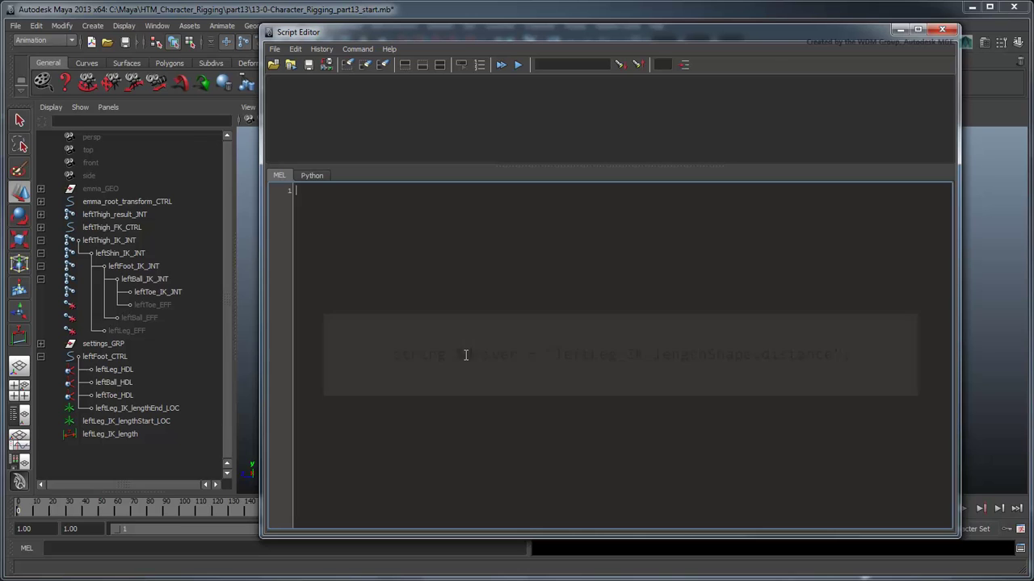
type("string $driver")
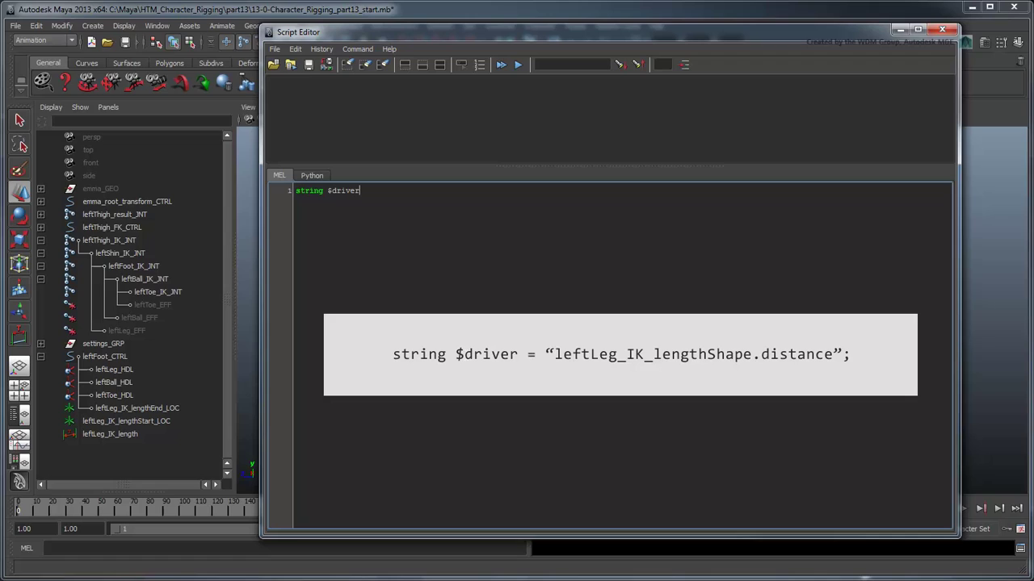
type("= \"leftLeg_IK_lengthShape.distance\"; ")
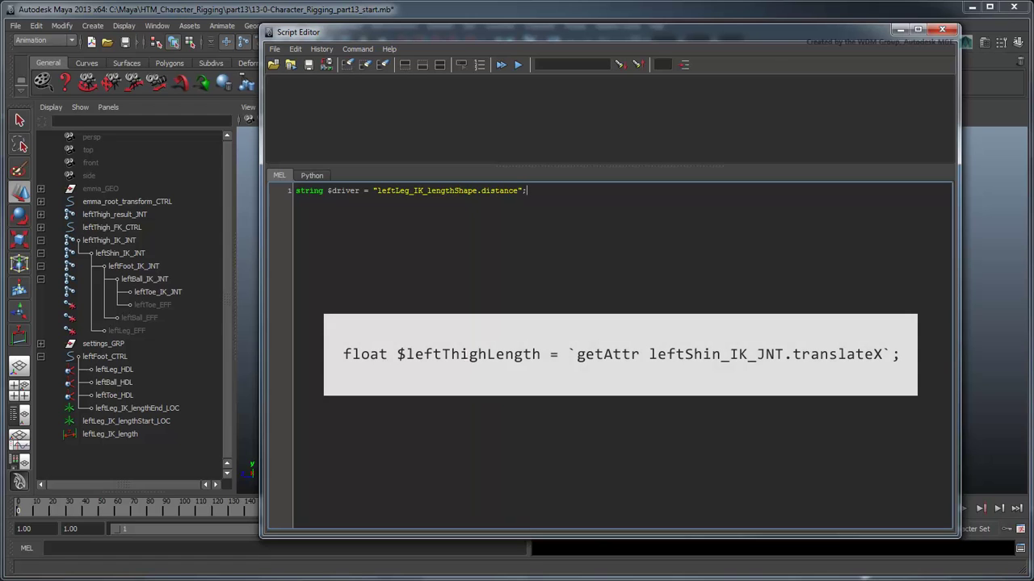
type("float $leftThighLength = `getAttr leftShin_IK_")
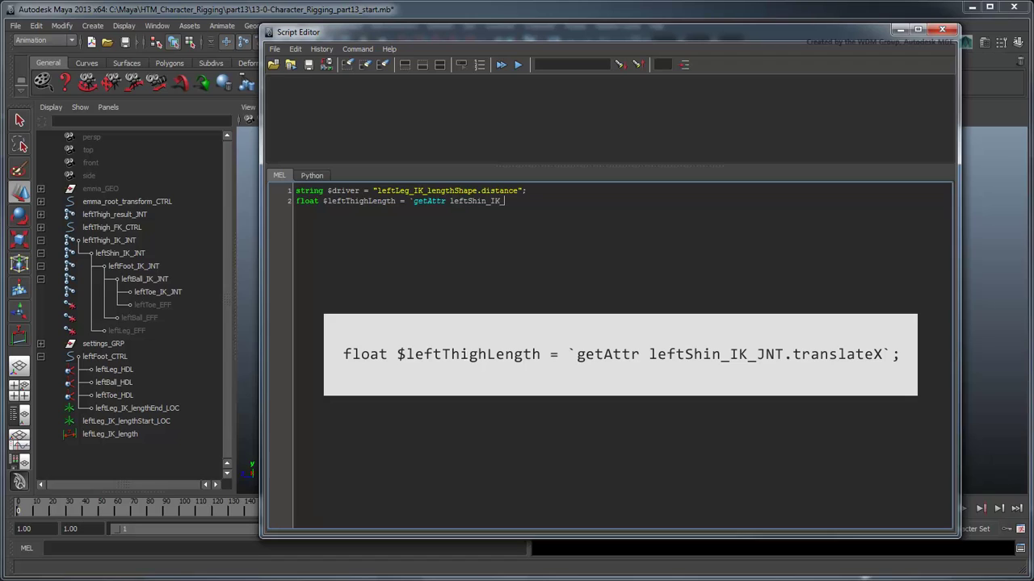
type("JNT.translateX`;")
- Add $leftShinLength from leftFoot_IK_JNT.translateX and $sumLength = $leftThighLength + $leftShinLength
key("Return")
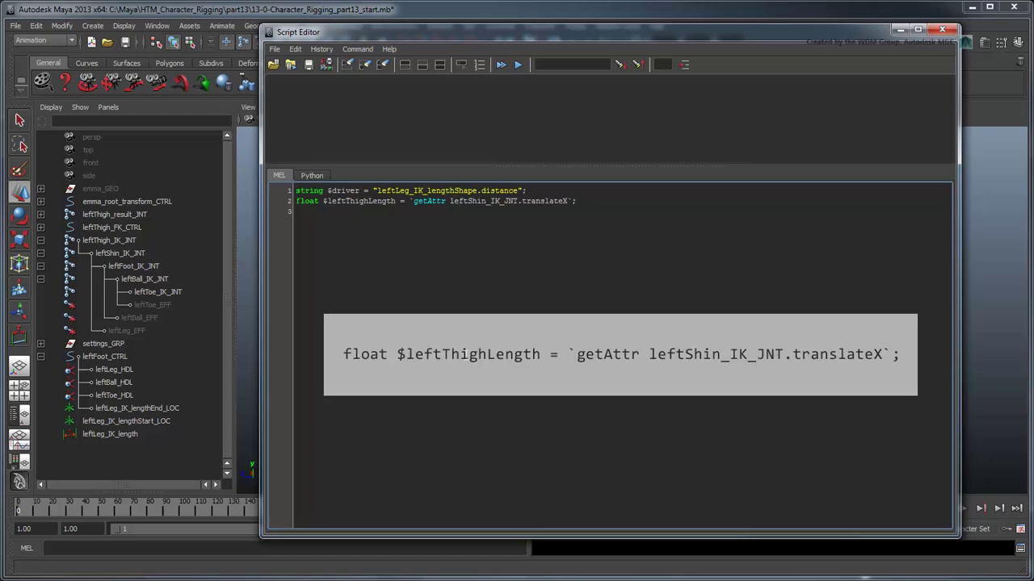
type("float ")
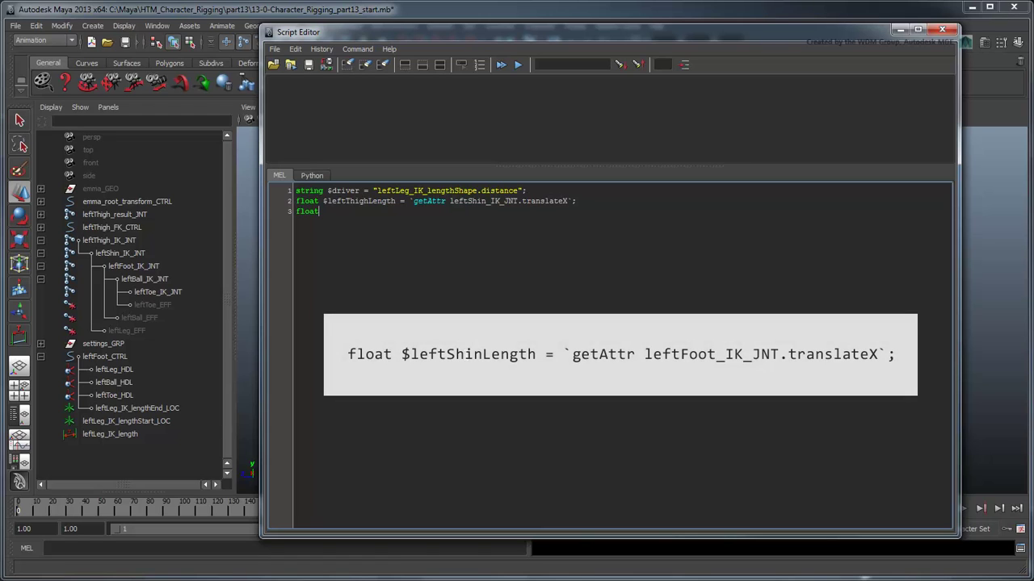
type("$leftShinLength = `getAttr leftFoot_I")
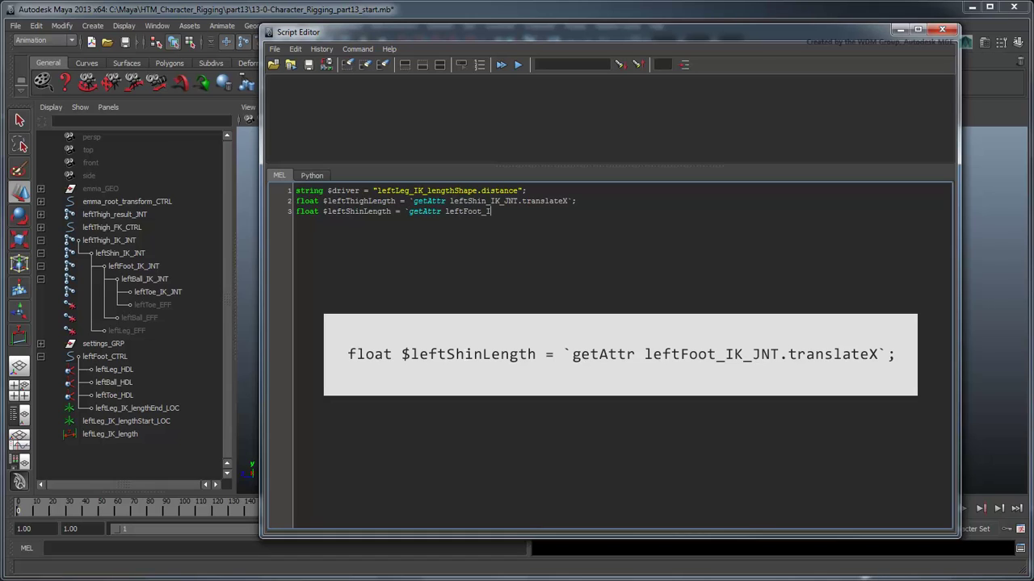
type("K_JNT.translateX`;")
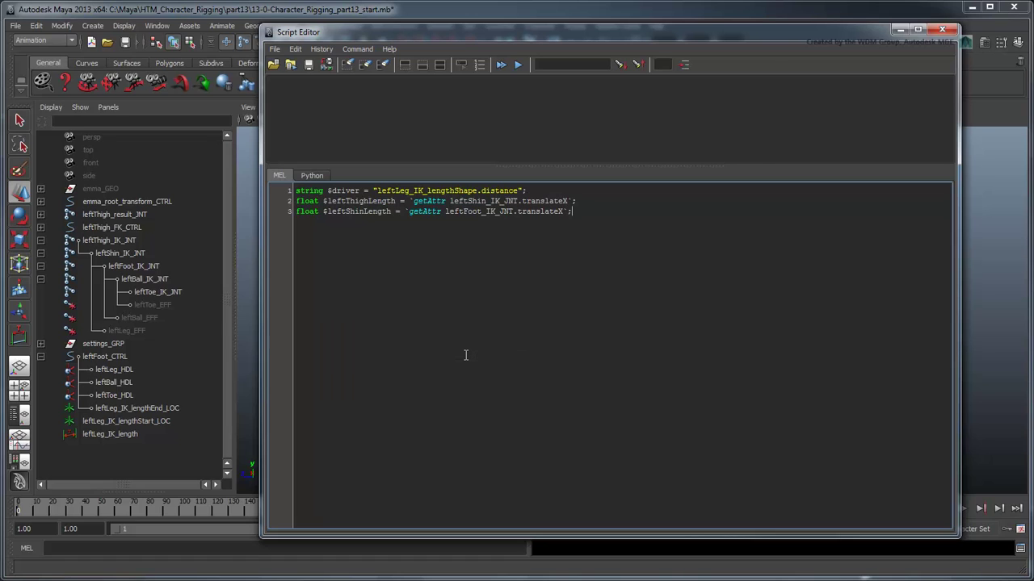
key("Return")
type("float")
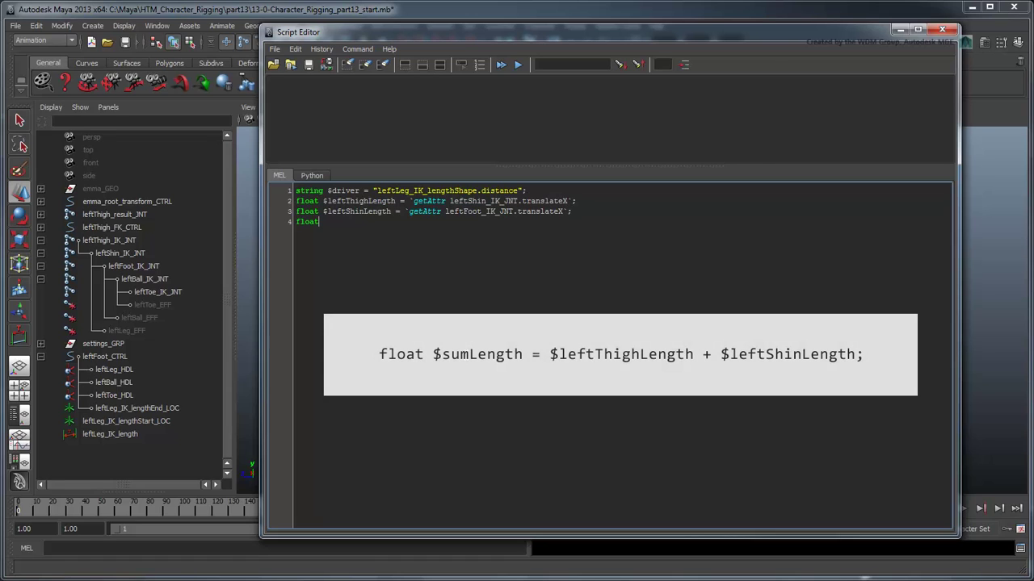
type(" $sumLength = $leftThighLength +")
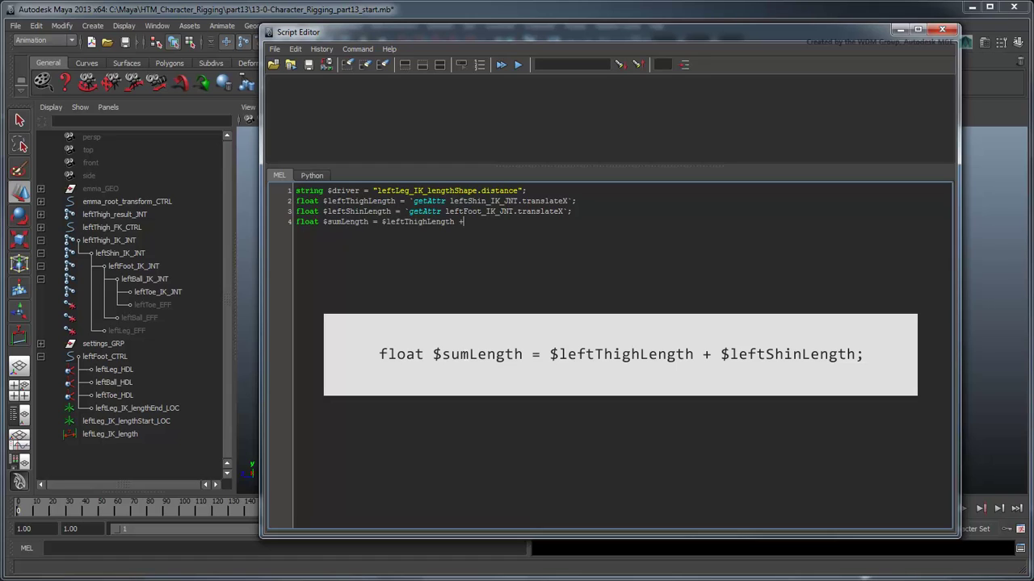
type(" $leftShinLength;")
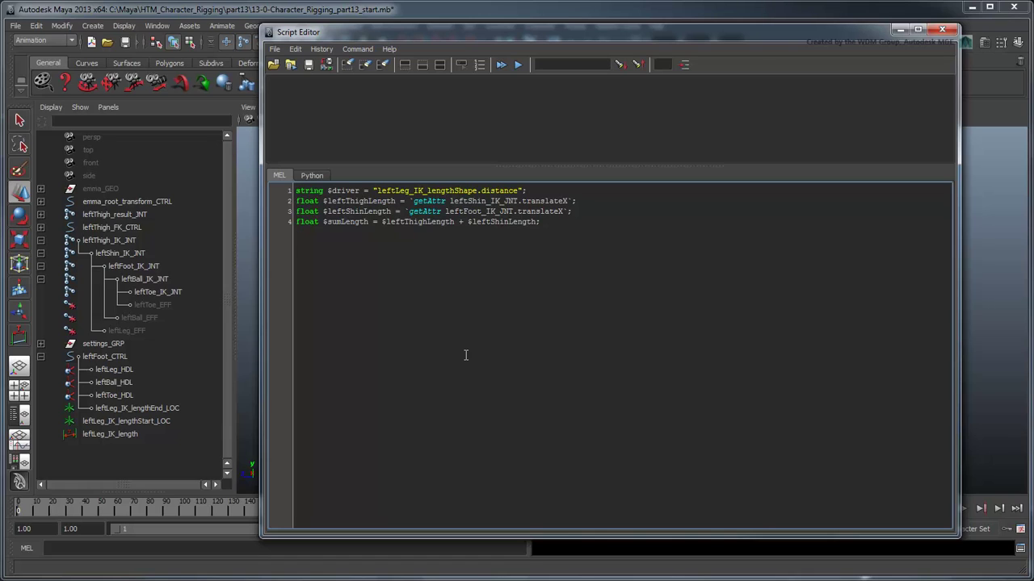
- Add a setDrivenKeyframe line keying translateX to $leftThighLength at $sumLength, and execute the script
key("Return")
key("Return")
type("setDr")
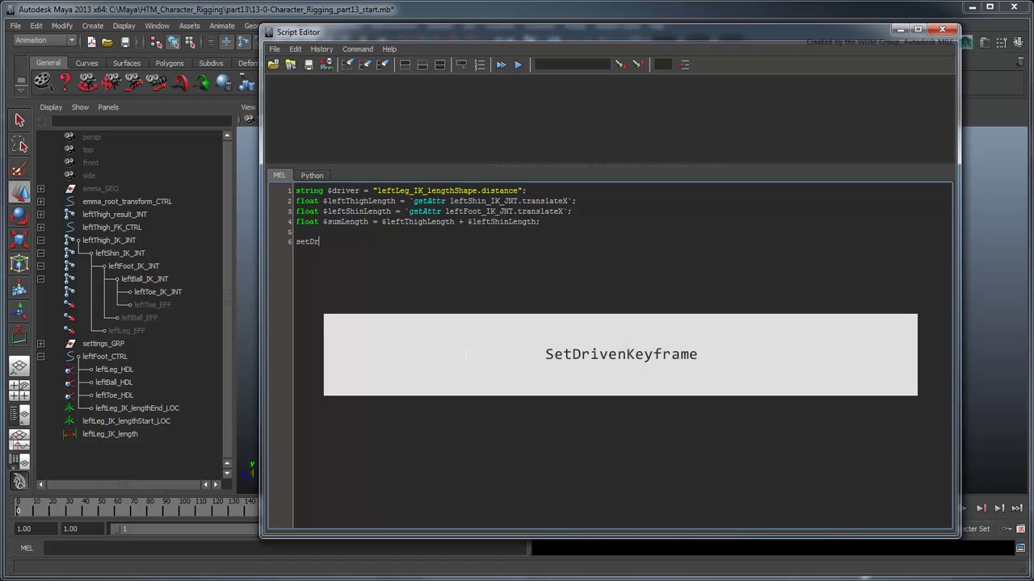
type("ivenKeyframe")
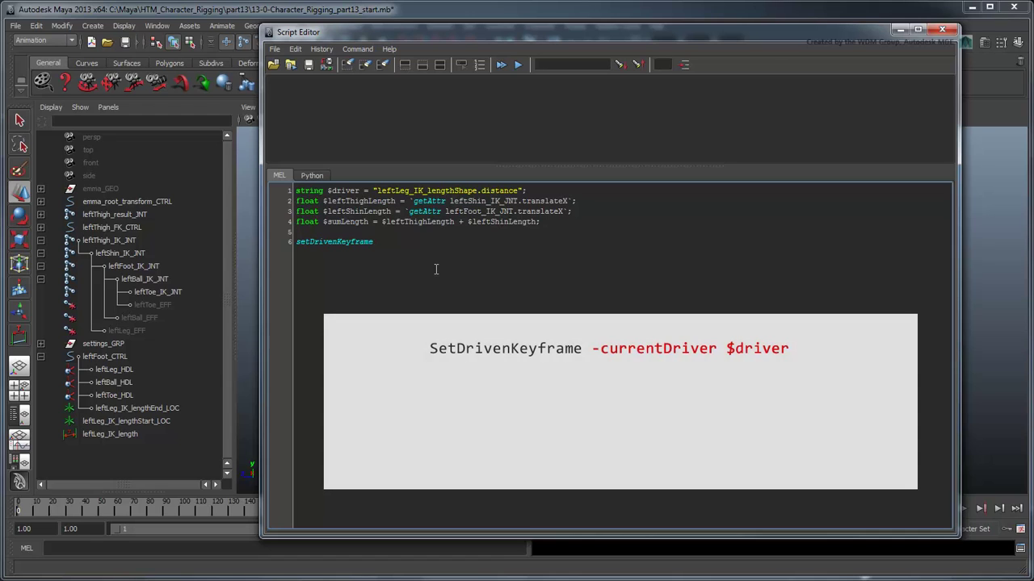
type("-currentDriver $driver")
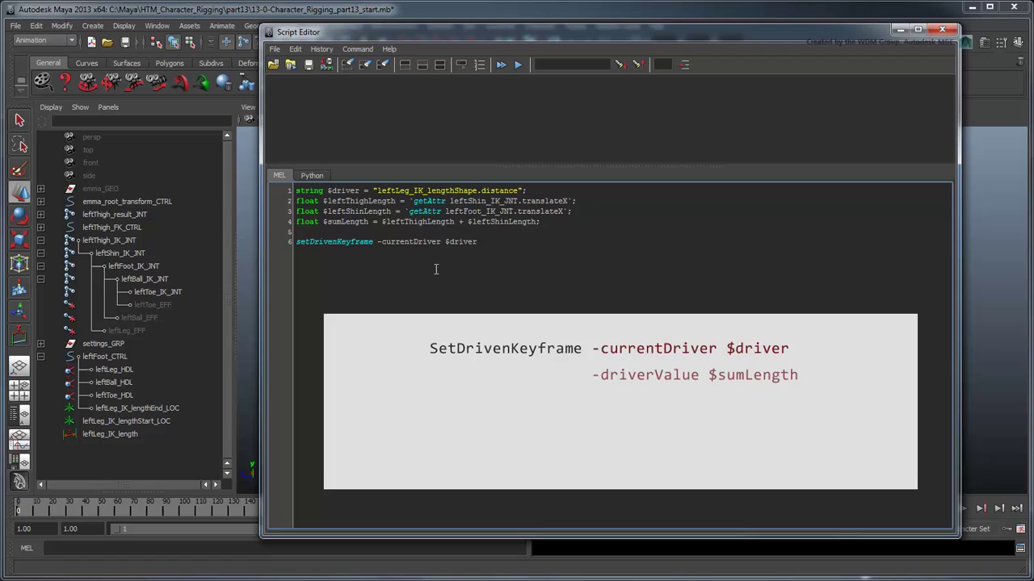
type(" -")
type("driverValue")
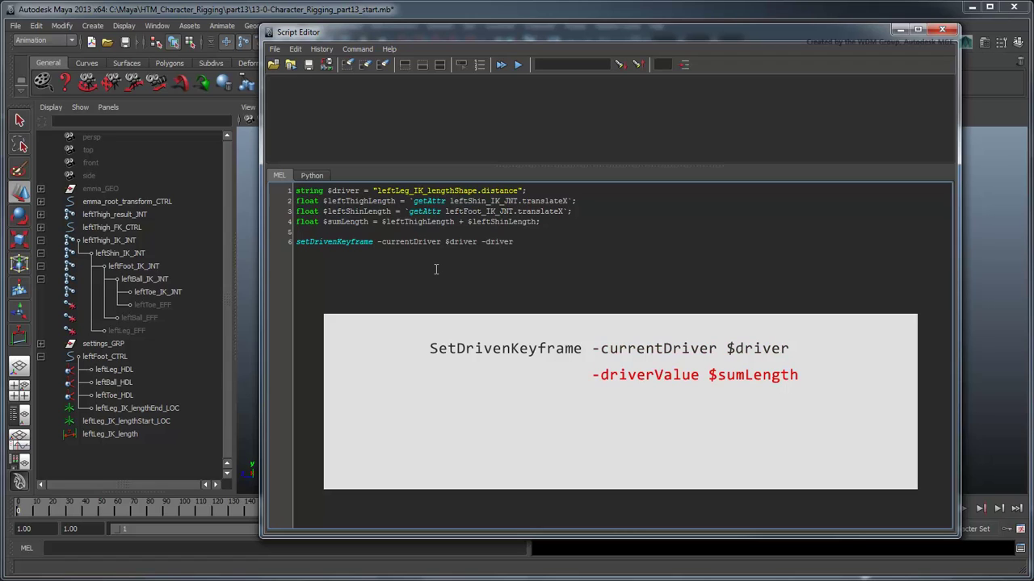
type(" $sumLength -")
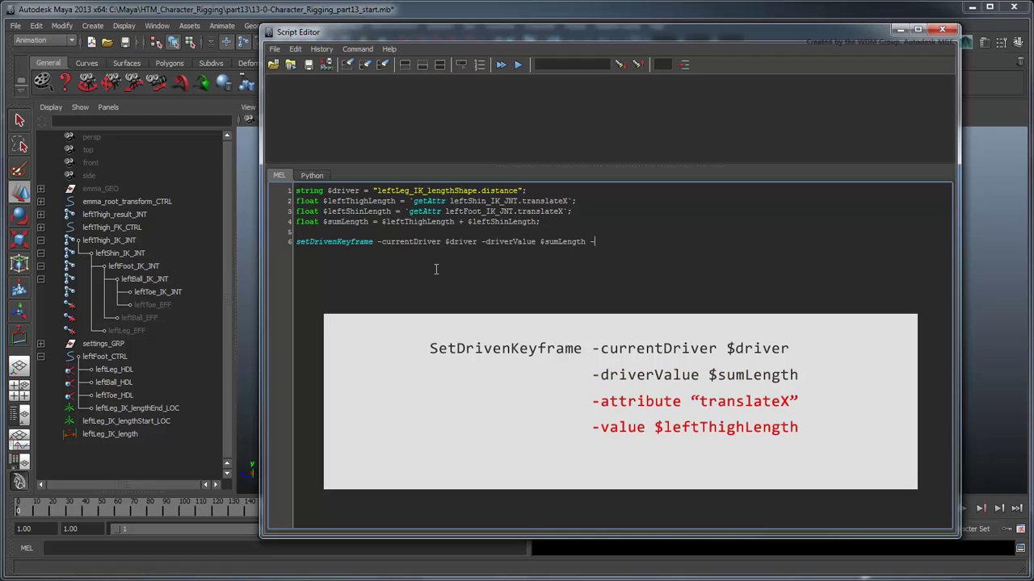
type("attribute \"translateX\" -value")
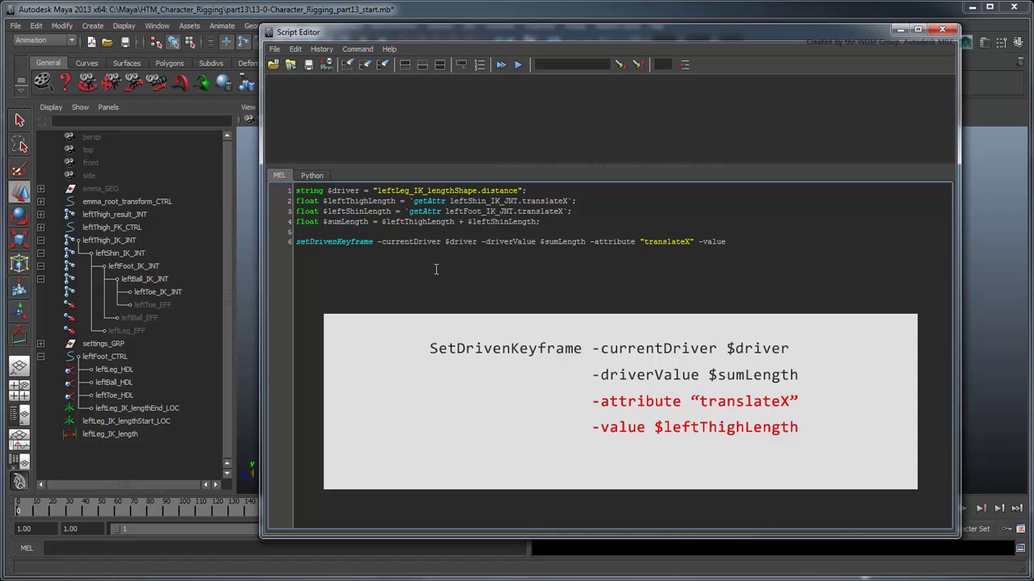
type(" $leftThighLength")
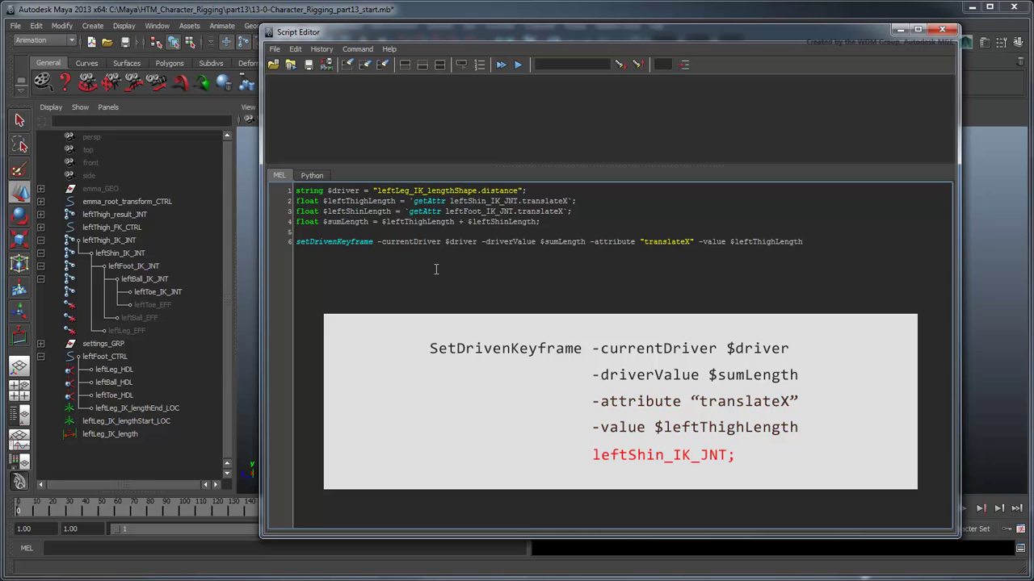
type(" leftShin_IK_JNT;")
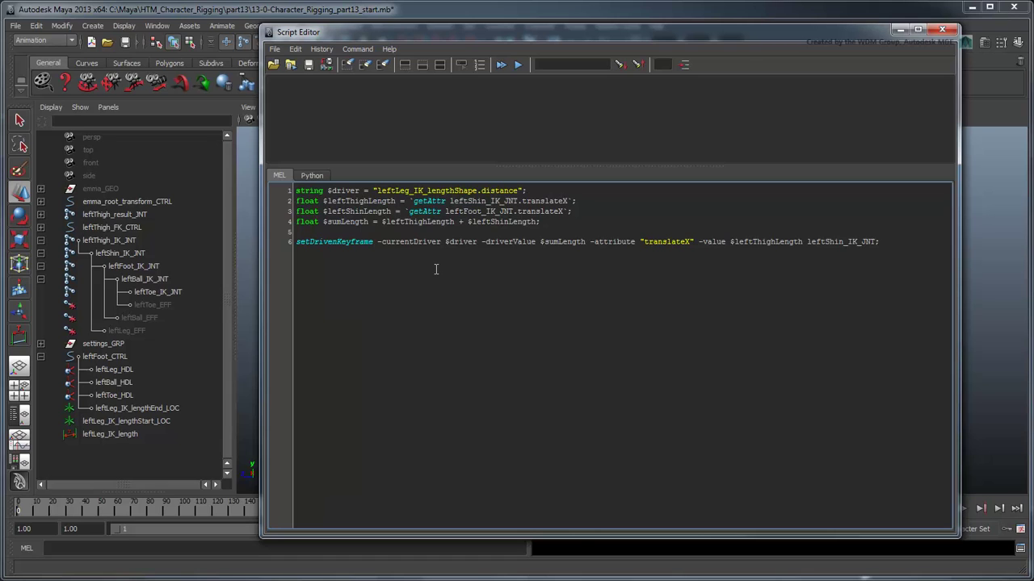
left_click(504, 68)
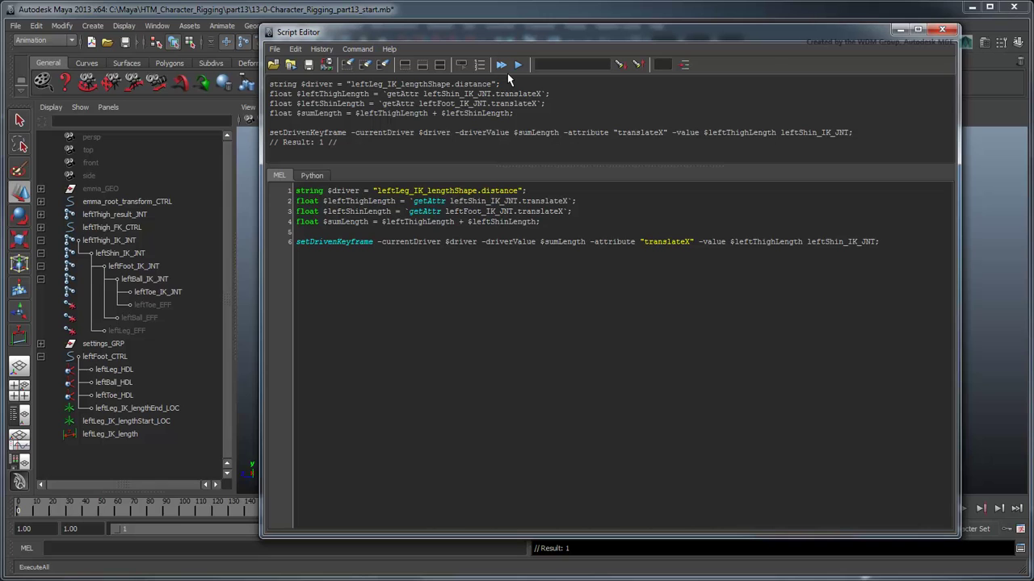
- Confirm leftShin_IK_JNT's Translate X is driven in the Channel Box, then reopen the Script Editor
left_click(942, 30)
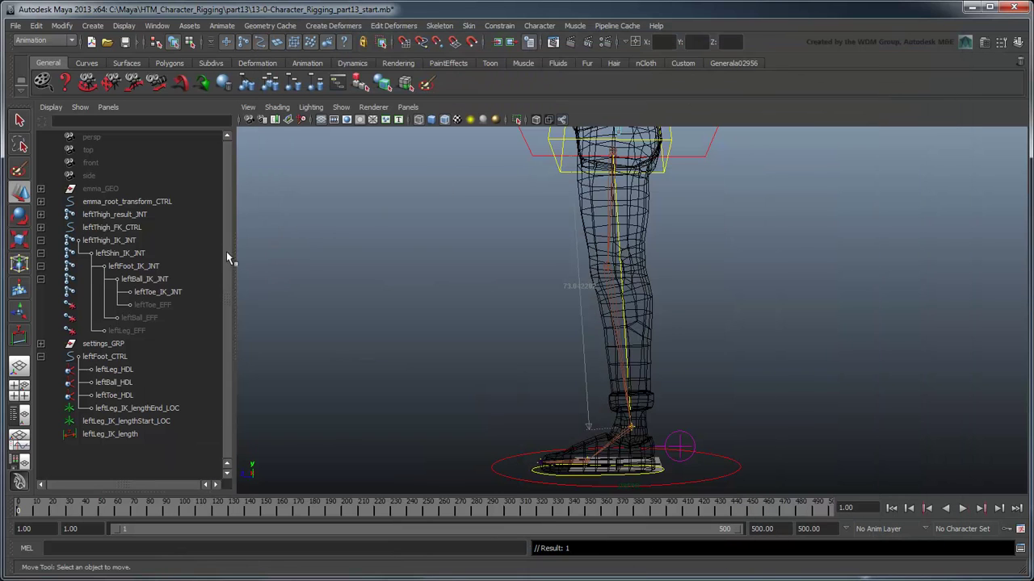
left_click(121, 254)
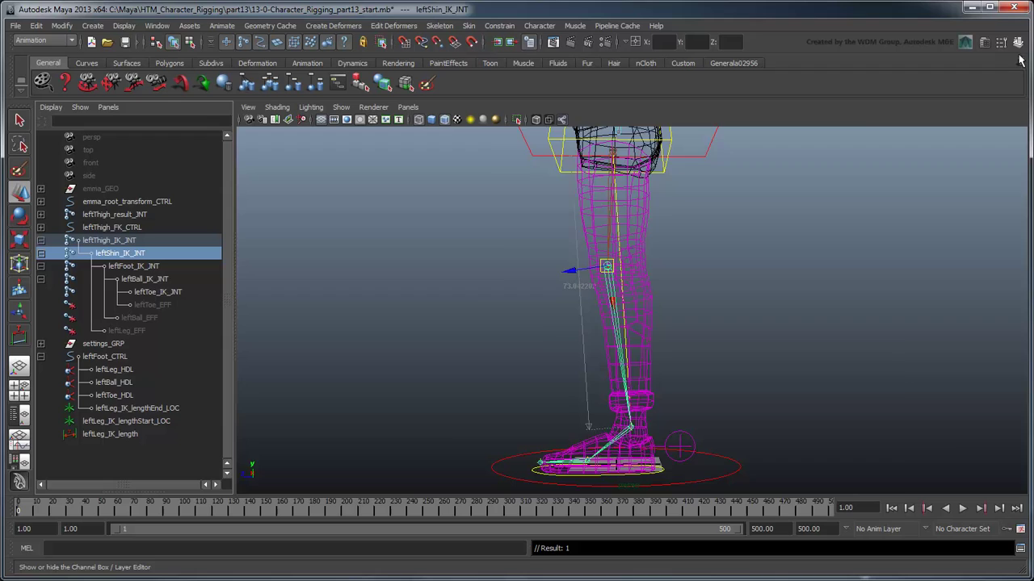
left_click(1018, 43)
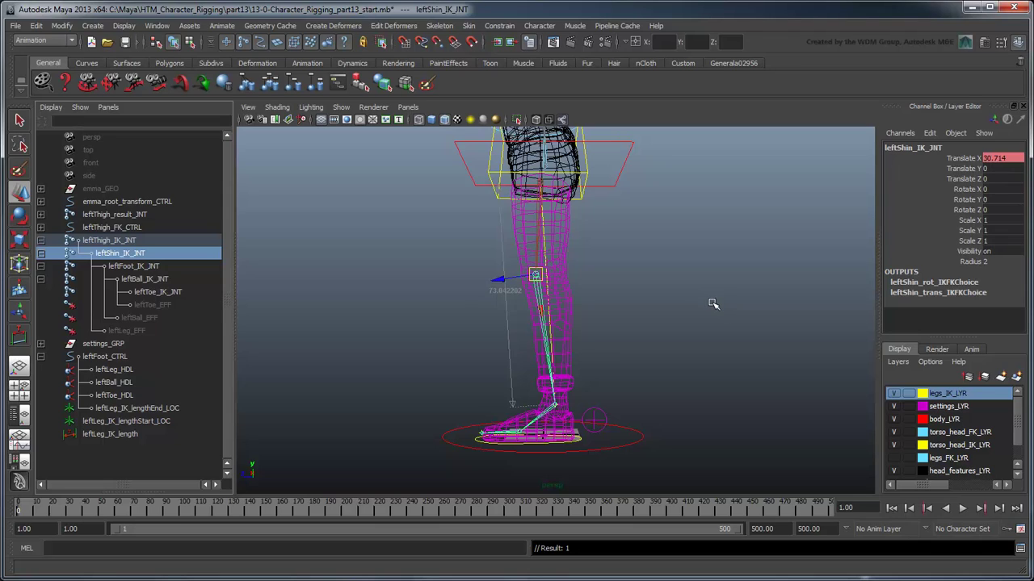
key("q")
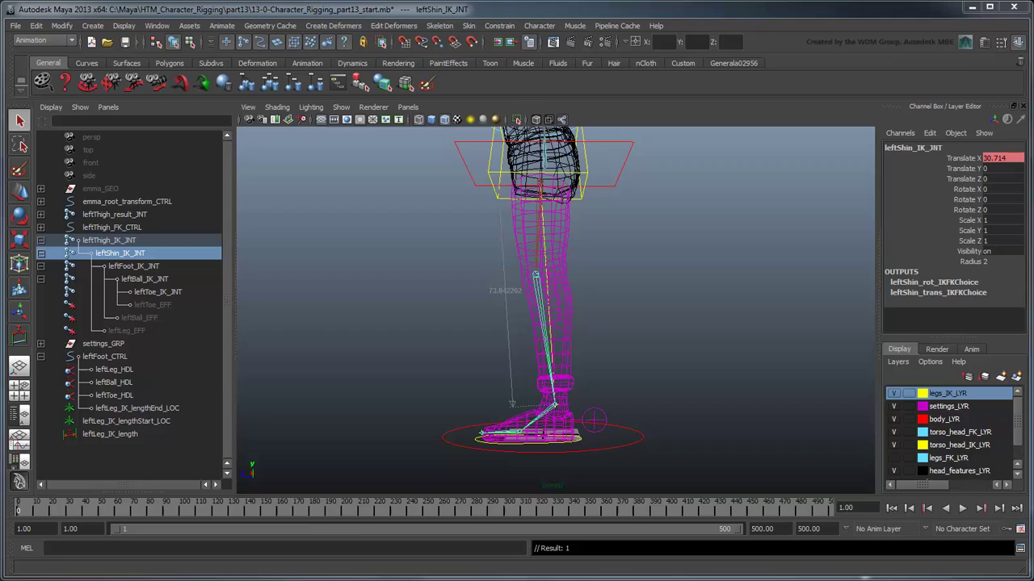
left_click(1019, 548)
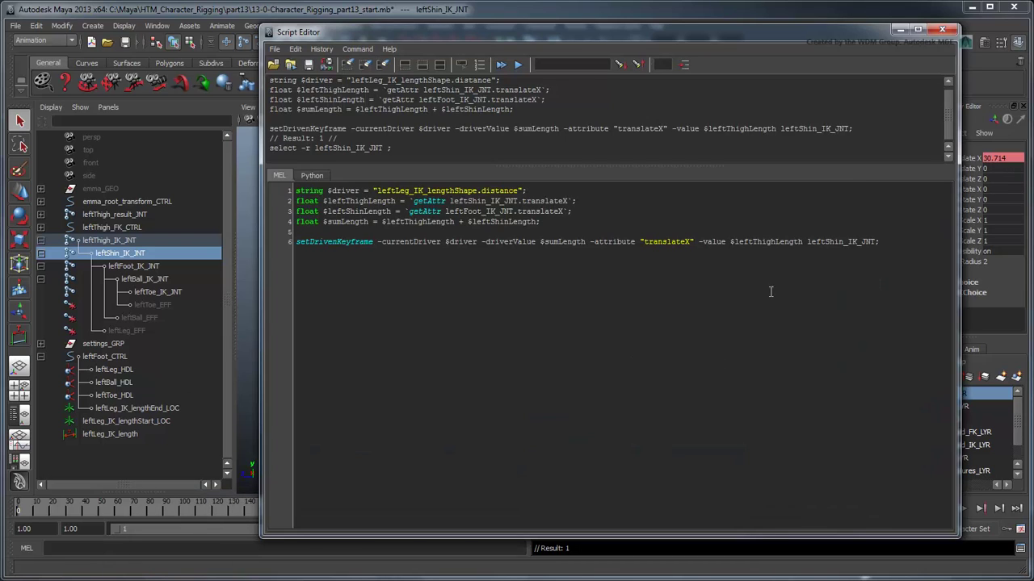
- Duplicate the line 6 setDrivenKeyframe command onto line 8
left_click_drag(894, 241, 296, 242)
key("ctrl+c")
right_click(331, 282)
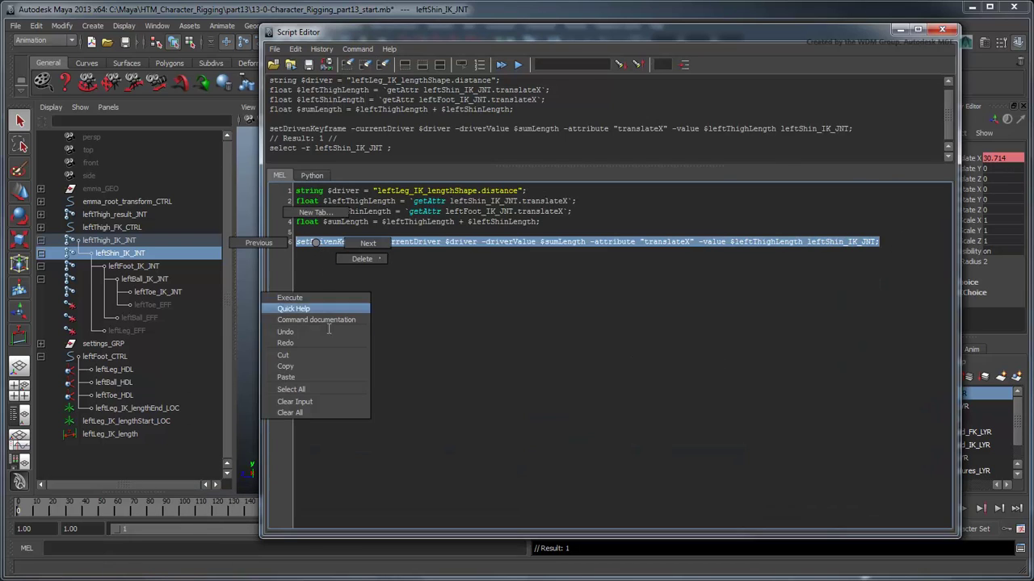
left_click(325, 362)
left_click(881, 262)
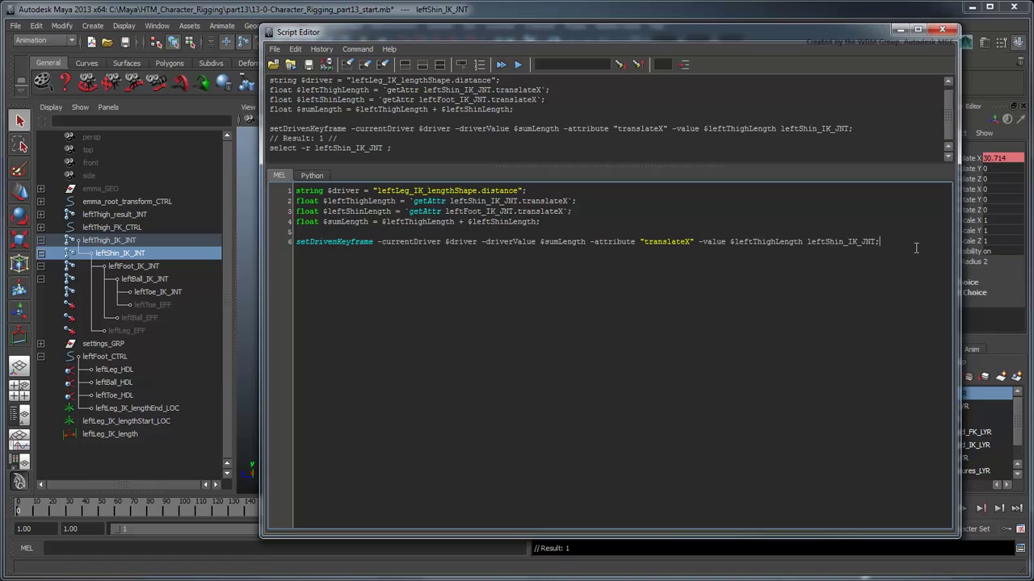
right_click(317, 263)
left_click(286, 396)
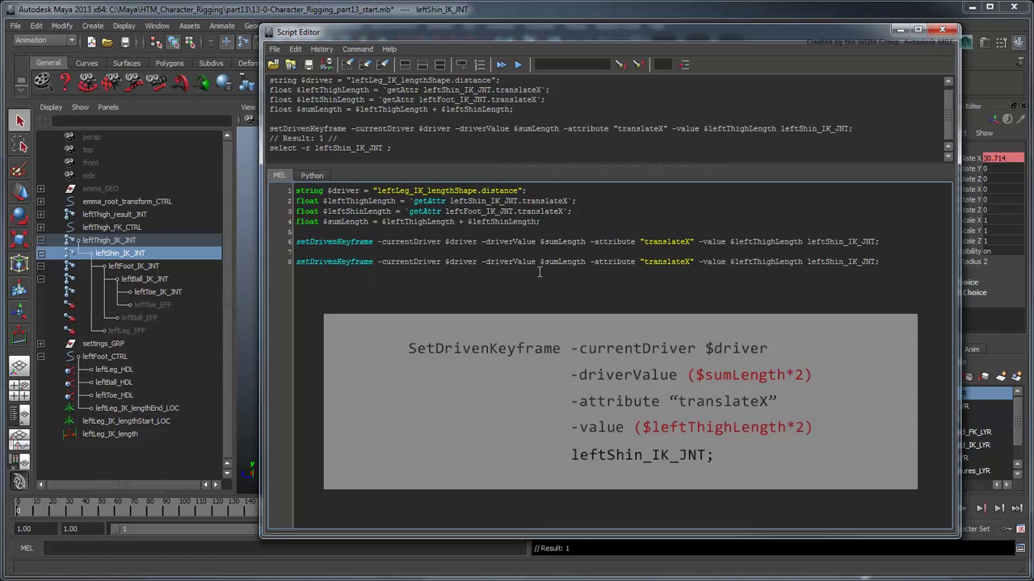
- Change the copy to ($sumLength*2) and ($leftThighLength*2), then execute the script
left_click(589, 262)
type("*2")
left_click(816, 266)
type("*2")
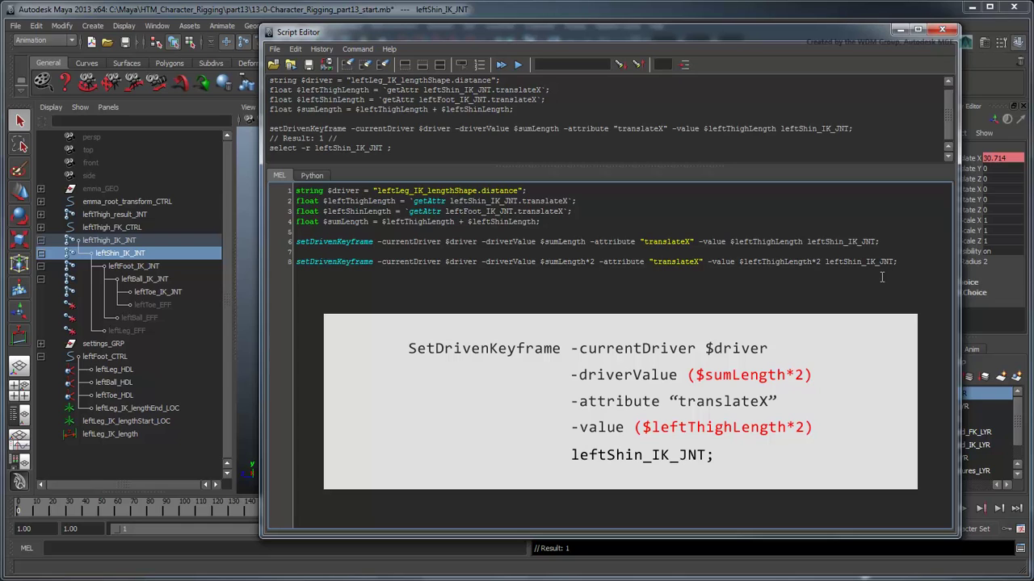
type(")")
left_click(741, 263)
type("(")
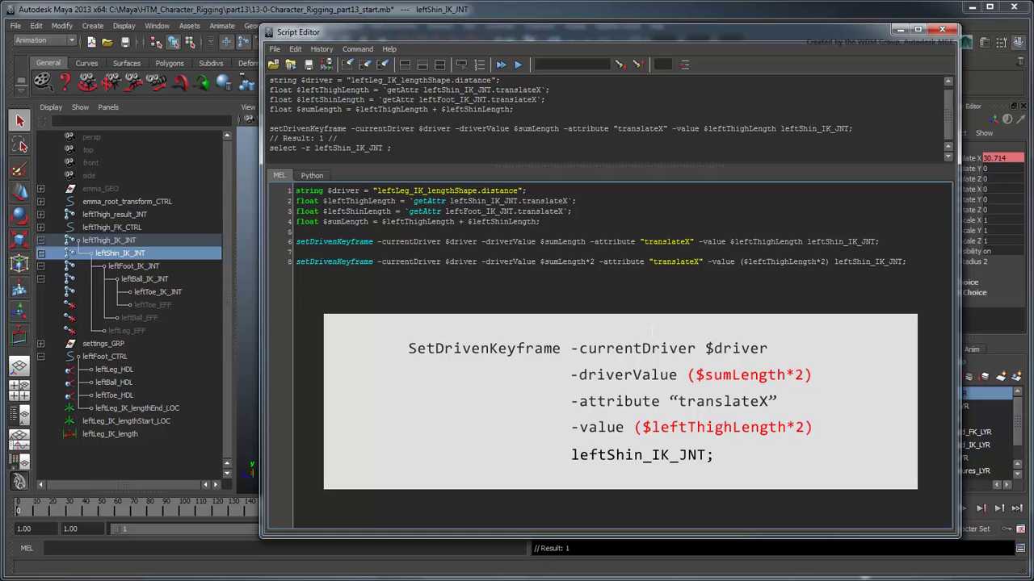
left_click(596, 263)
type(")")
left_click(542, 263)
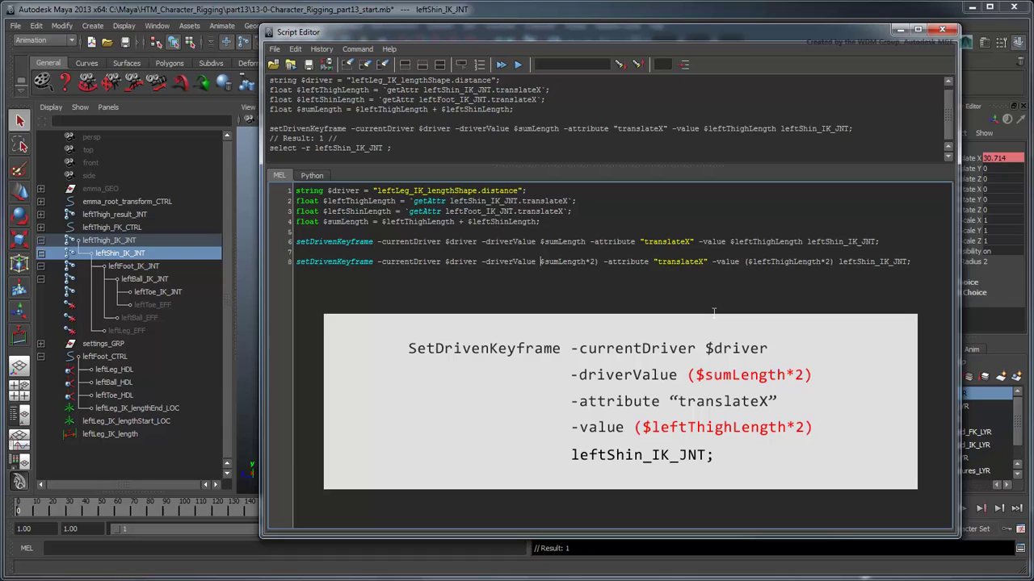
type("(")
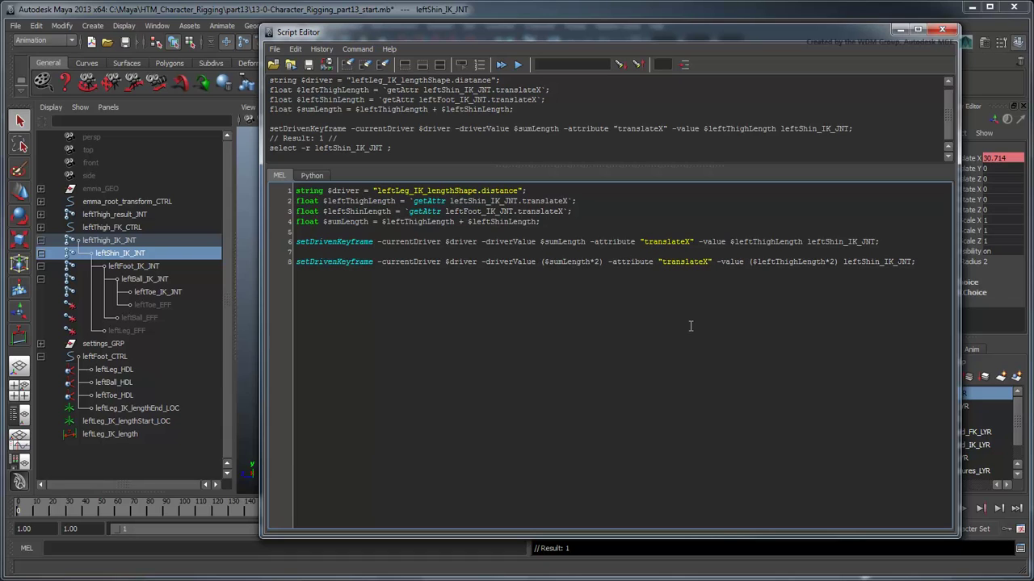
left_click(510, 70)
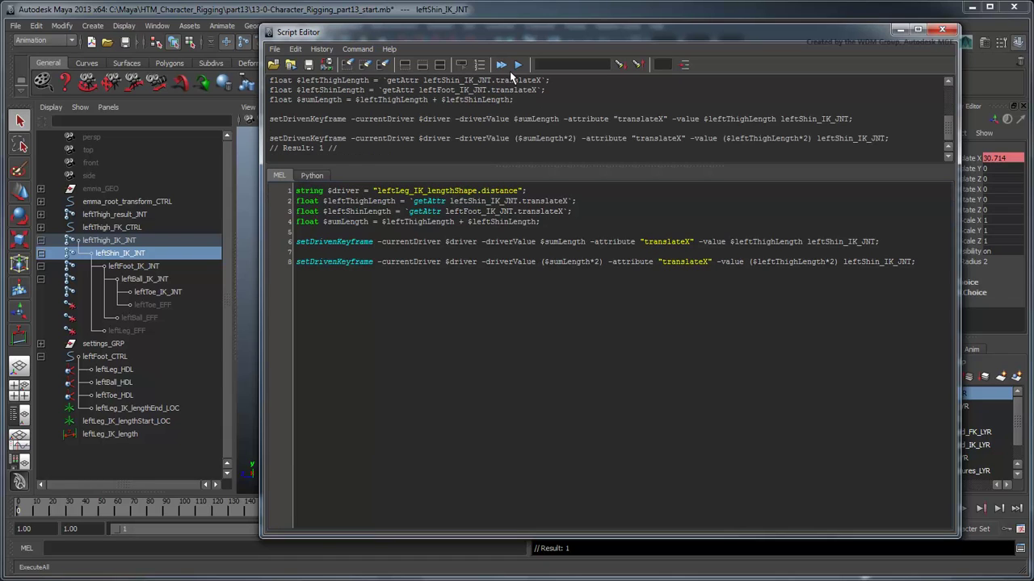
- Pull leftFoot_CTRL downward to test the leg stretch, then undo the move
left_click(897, 30)
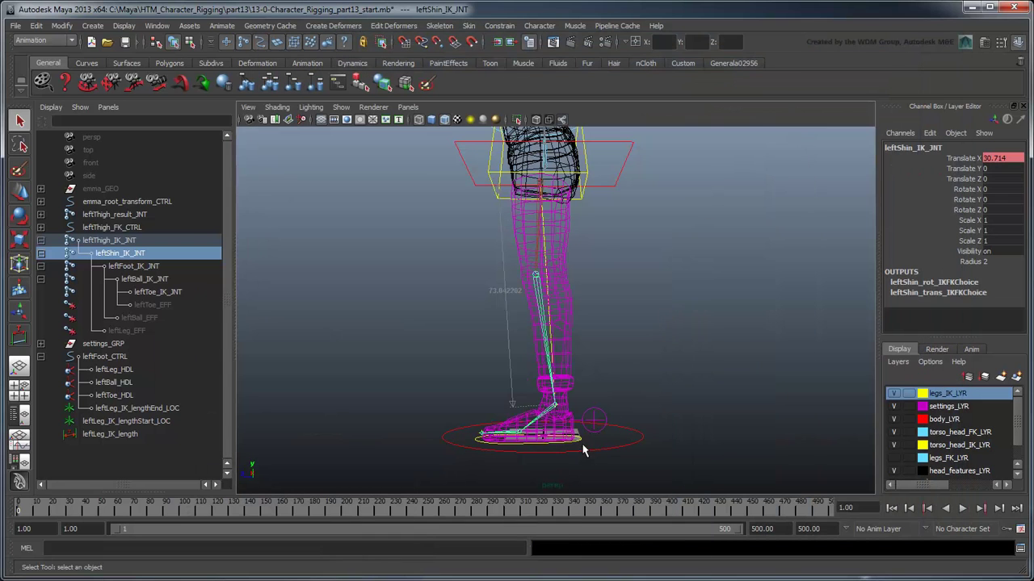
left_click(578, 440)
left_click_drag(565, 414, 562, 485)
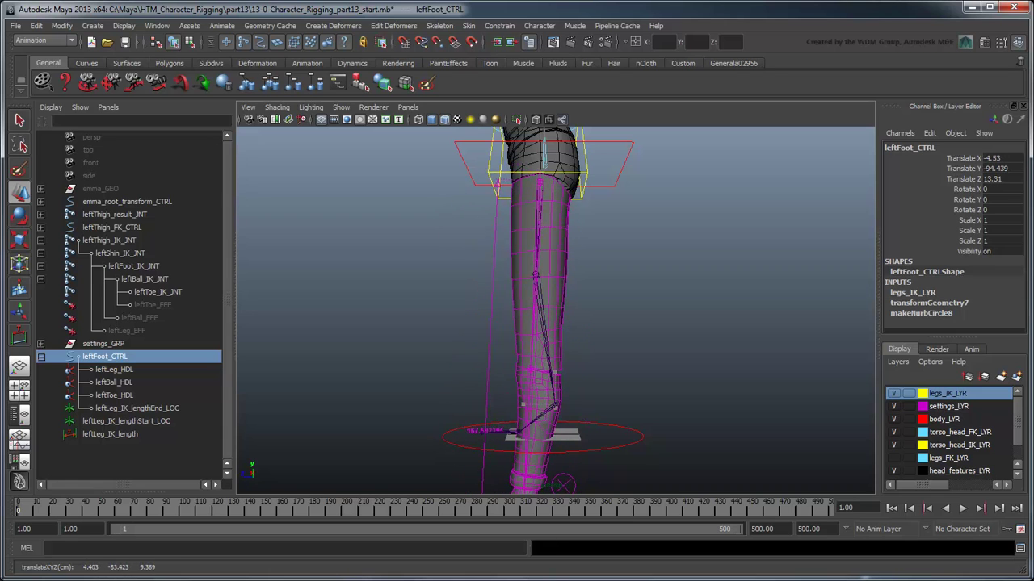
key("ctrl+z")
- Copy the two shin driven-key lines and paste them below as new lines
key("q")
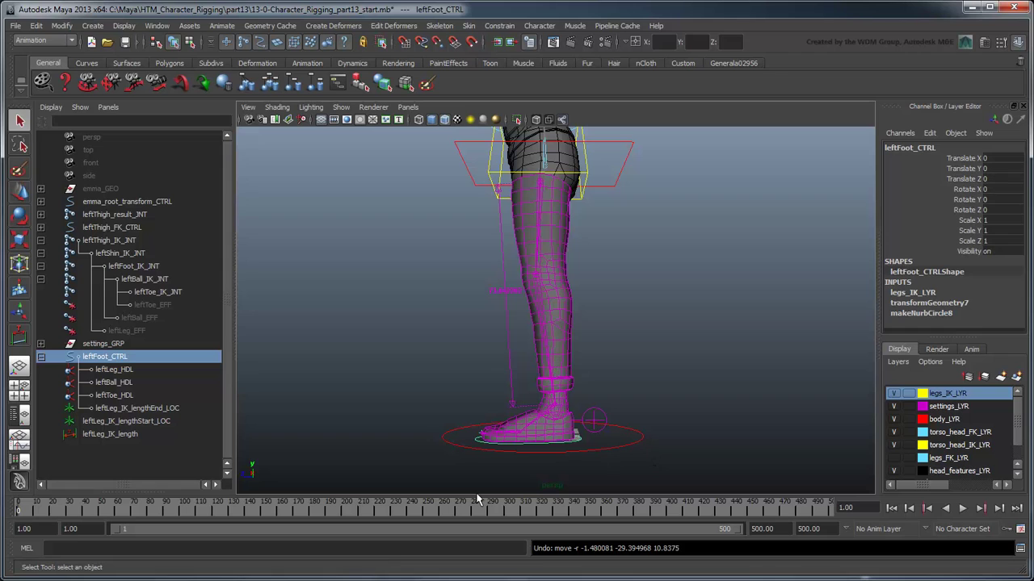
left_click_drag(915, 261, 302, 248)
right_click(348, 288)
left_click(412, 365)
left_click(936, 265)
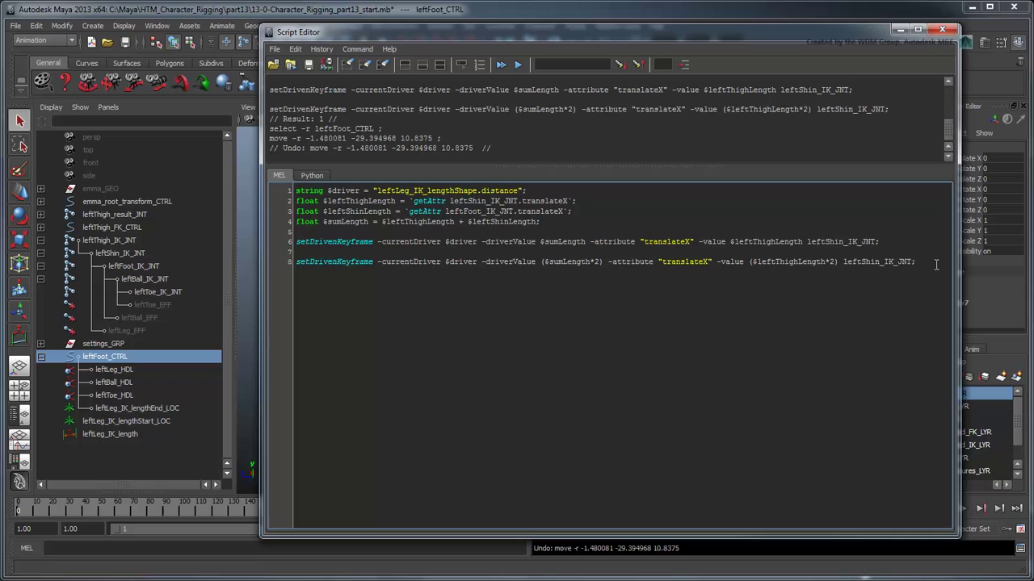
key("Return")
right_click(337, 284)
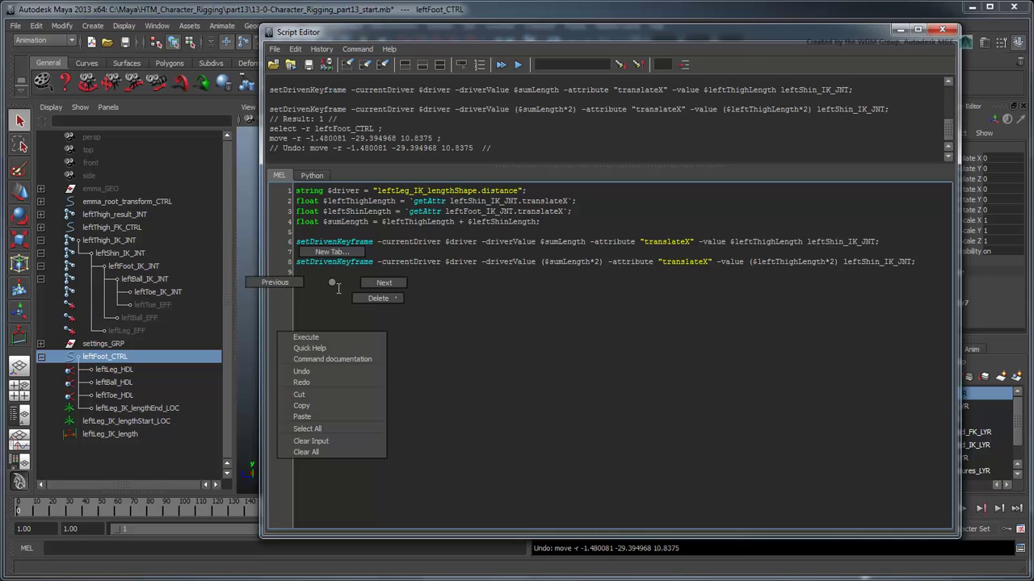
left_click(336, 413)
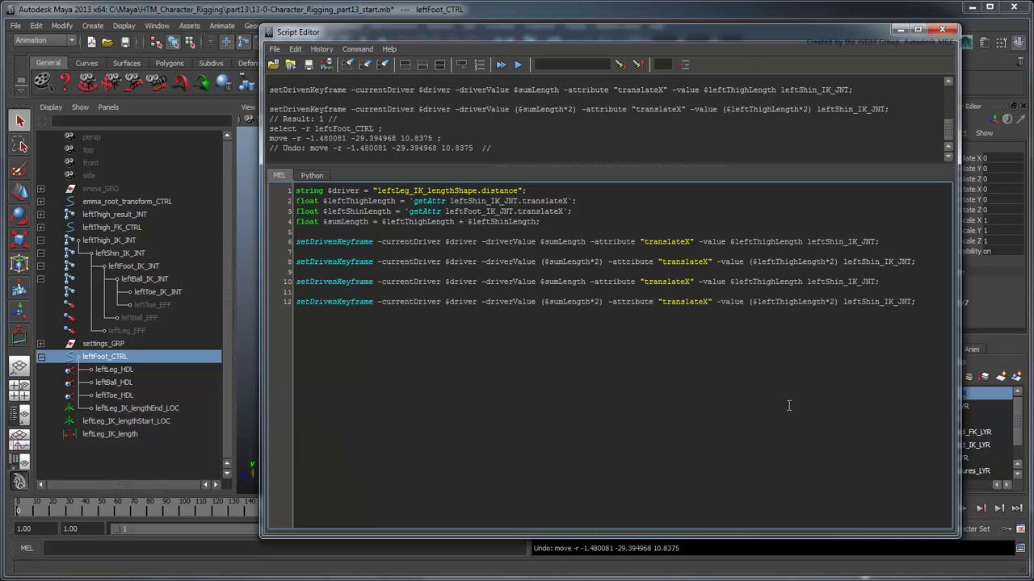
- Retarget the pasted lines to leftFoot_IK_JNT with $leftShinLength values, then execute the script
key("BackSpace")
key("BackSpace")
key("BackSpace")
key("BackSpace")
key("BackSpace")
type("Shin")
key("Delete")
key("Delete")
key("Delete")
key("Delete")
type("Foot")
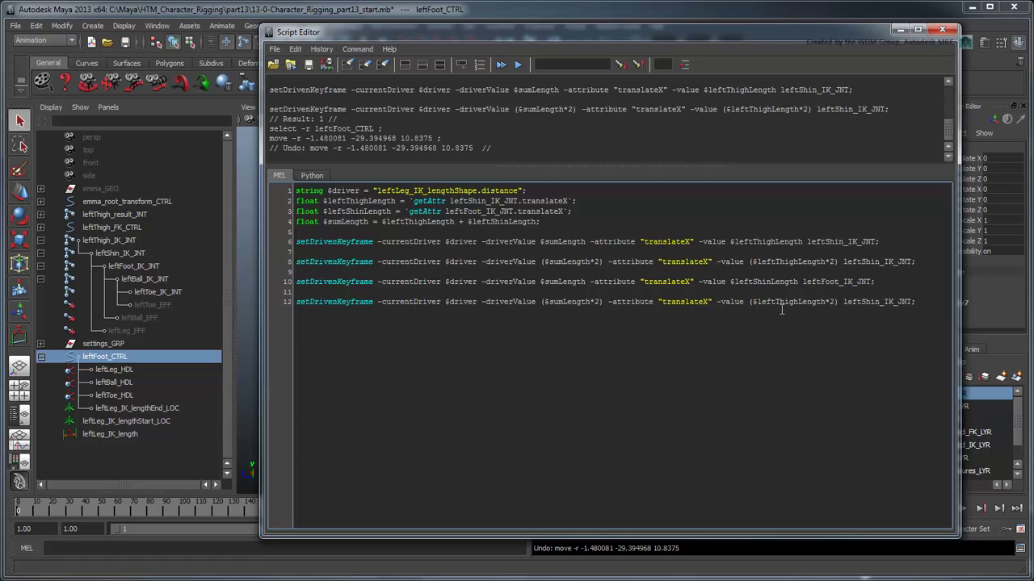
left_click(782, 305)
key("BackSpace")
key("BackSpace")
key("BackSpace")
key("BackSpace")
key("BackSpace")
type("Shin")
left_click(853, 301)
key("Delete")
key("Delete")
key("Delete")
key("Delete")
type("Foot")
left_click(507, 72)
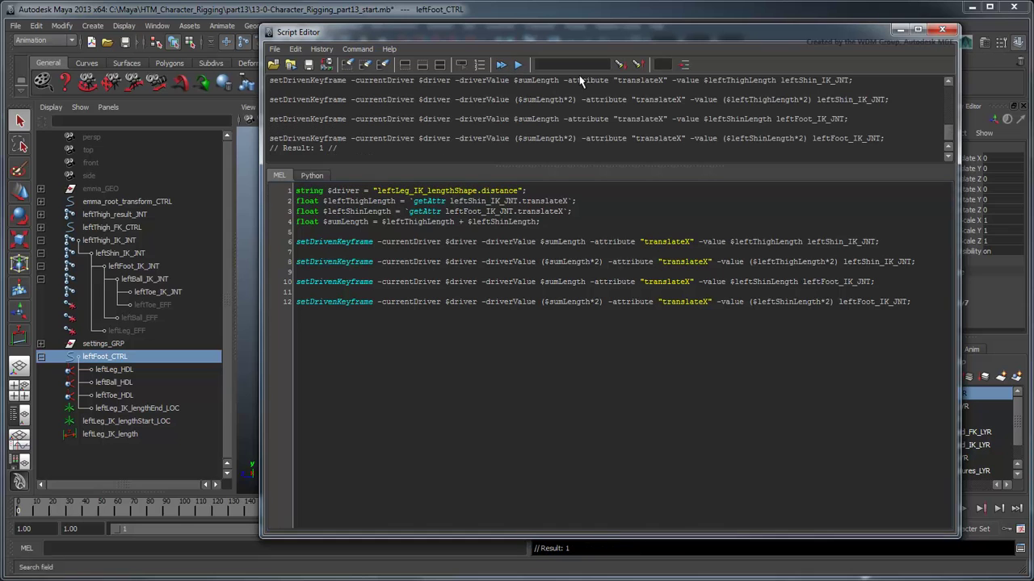
- Drag leftFoot_CTRL down, up and far away to test stretching, then select leftShin_IK_JNT and leftFoot_IK_JNT
left_click(942, 30)
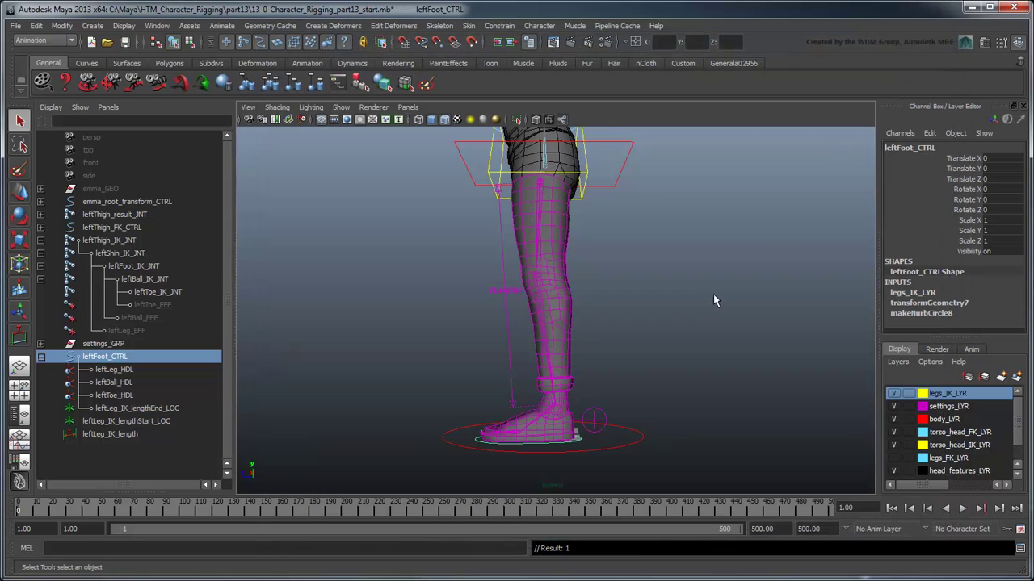
key("w")
left_click_drag(564, 415, 565, 491)
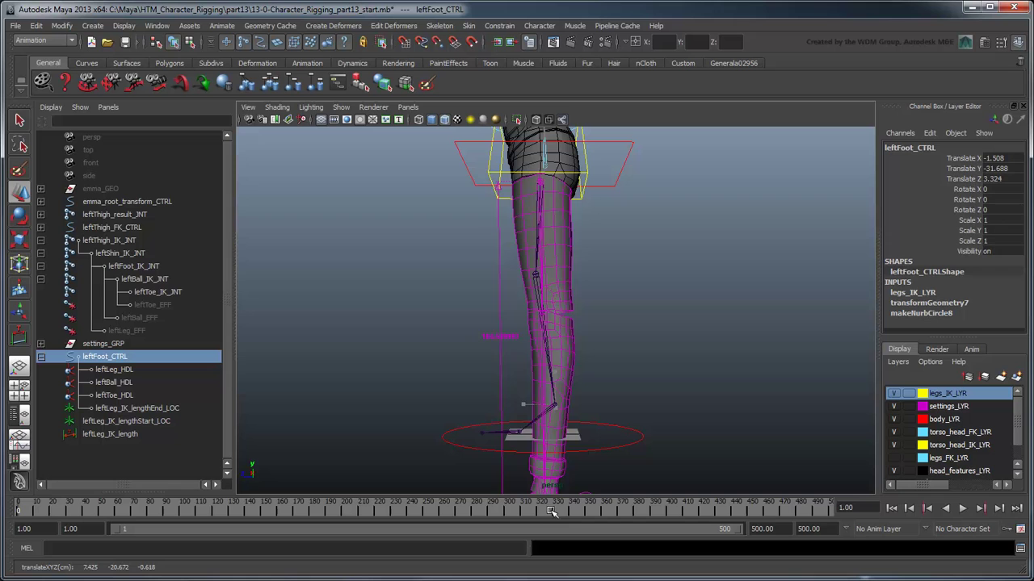
left_click_drag(551, 512, 291, 467)
scroll(546, 450, "down", 3)
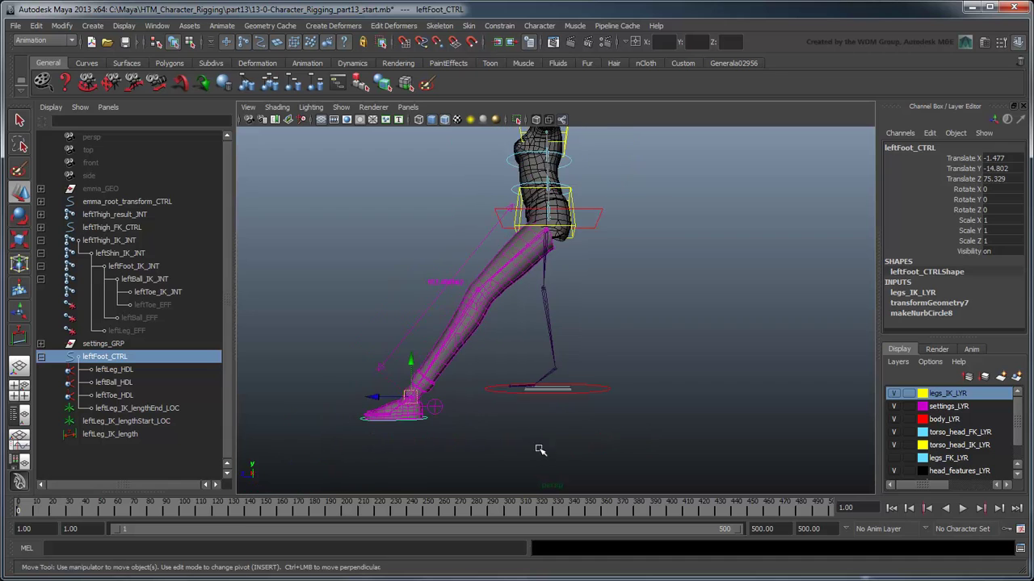
scroll(589, 396, "up", 3)
left_click_drag(503, 369, 335, 458)
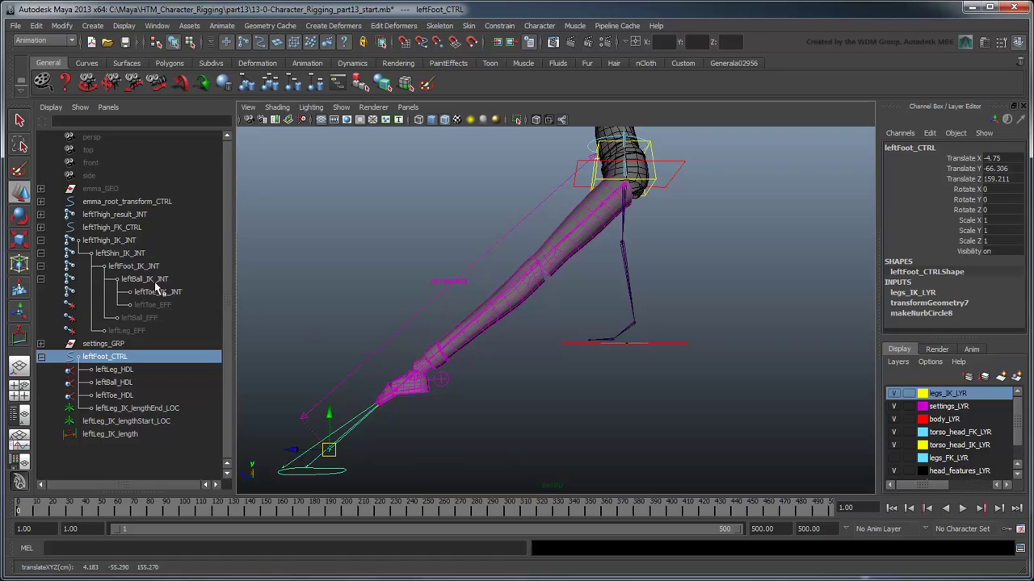
left_click(125, 255)
left_click(133, 269, "ctrl")
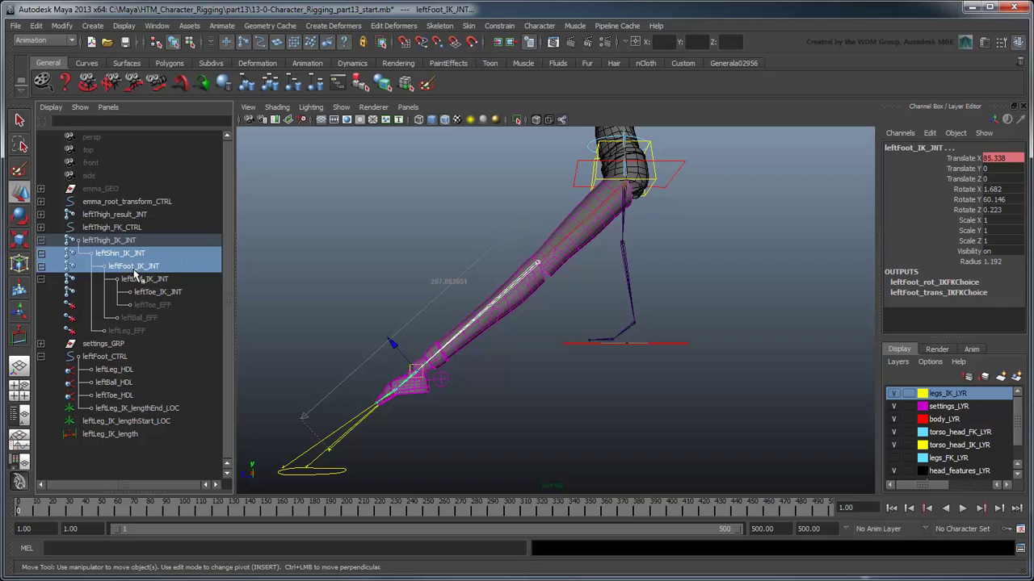
- In the Graph Editor, set both joints' Translate X curves to linear tangents
left_click(157, 26)
mouse_move(195, 72)
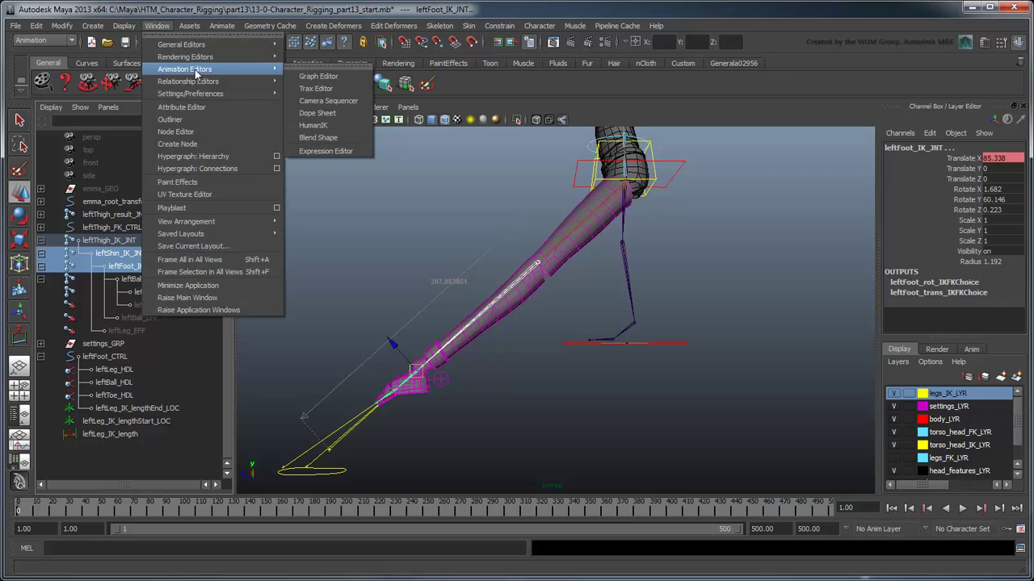
left_click(321, 77)
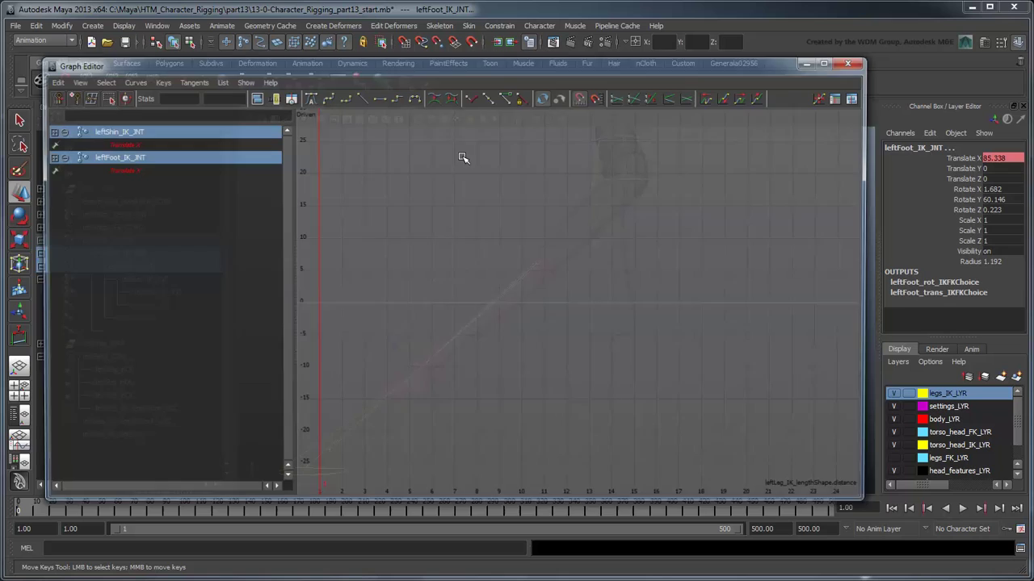
left_click(127, 145)
left_click(125, 169, "ctrl")
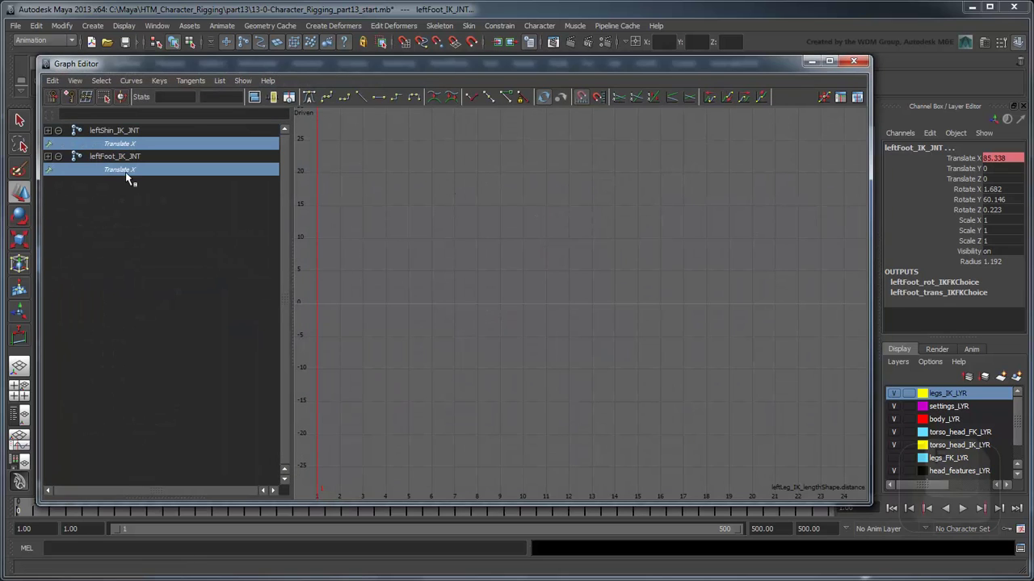
key("f")
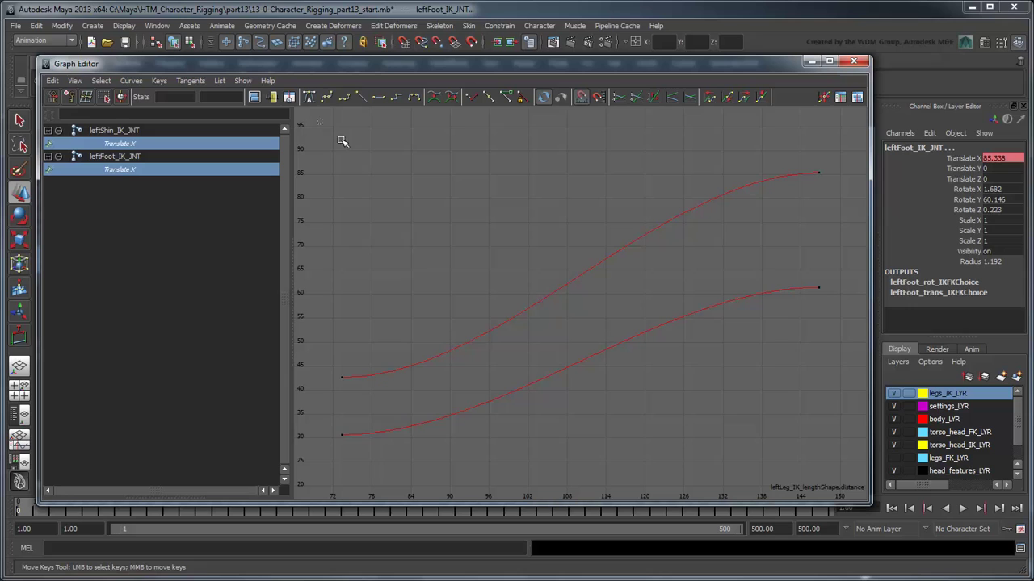
left_click_drag(339, 137, 832, 452)
left_click(191, 81)
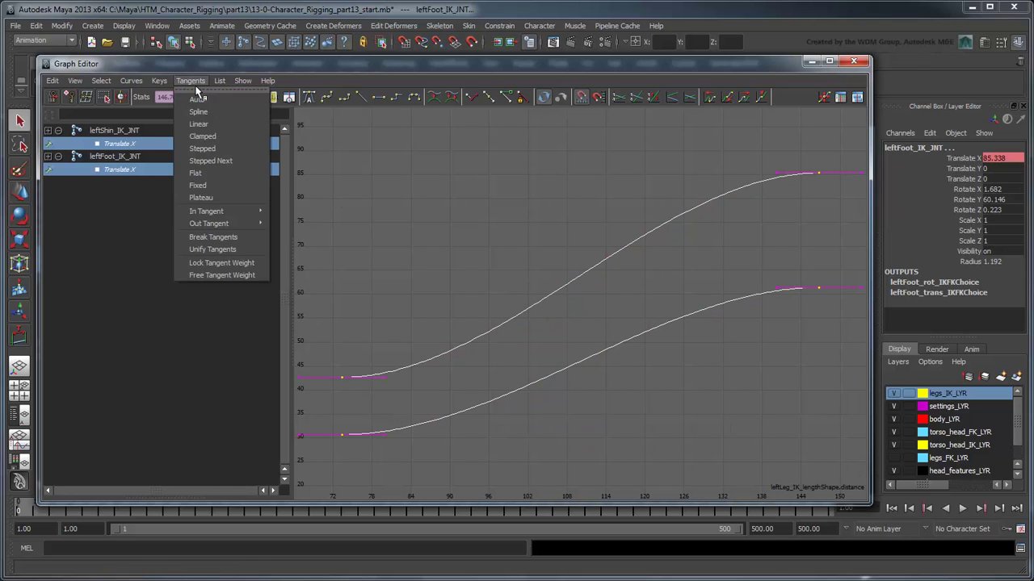
left_click(219, 124)
- Set the curves' post infinity to Linear from their last keys
left_click_drag(741, 143, 856, 353)
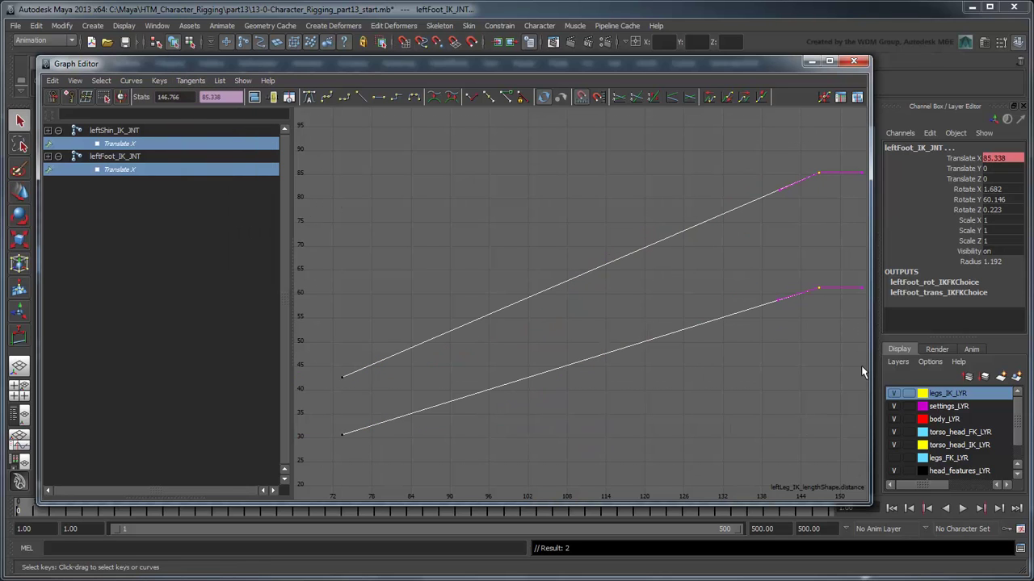
left_click(131, 81)
mouse_move(204, 112)
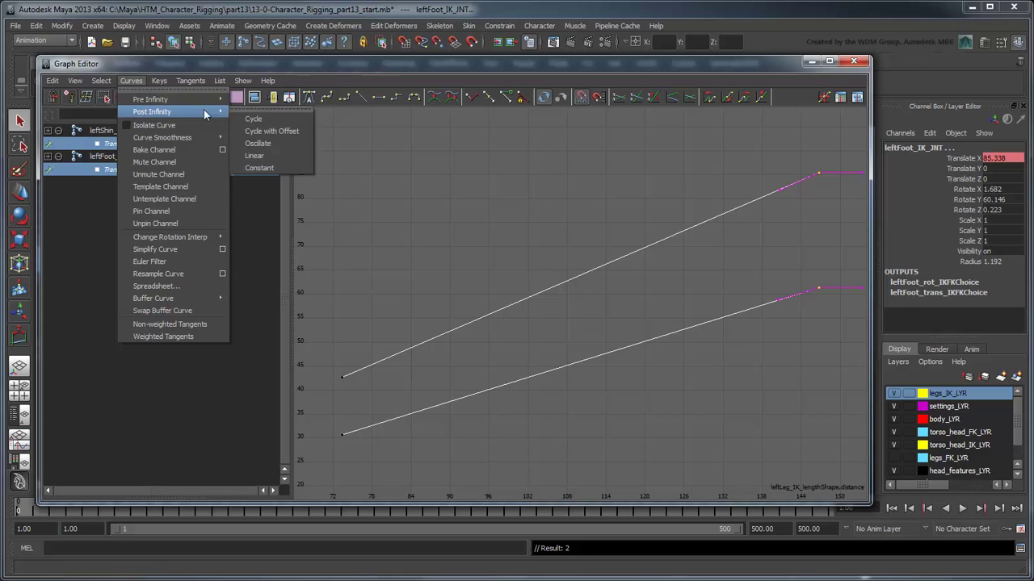
left_click(293, 154)
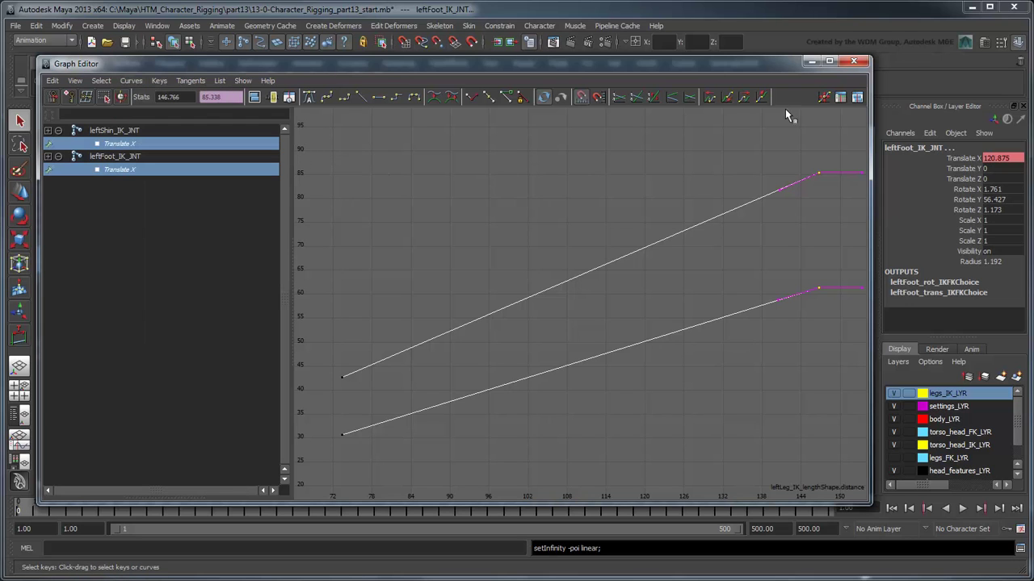
left_click(852, 61)
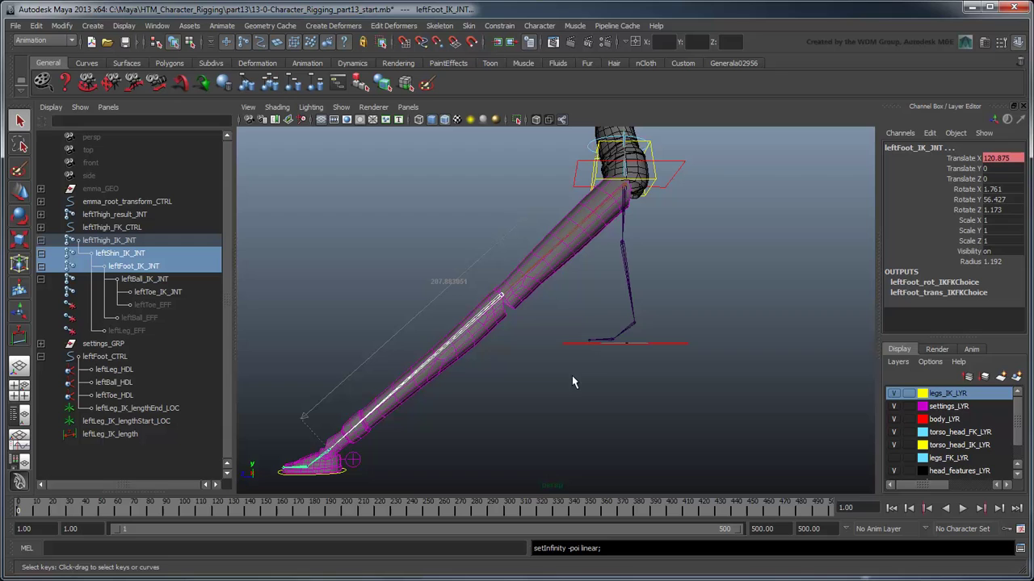
- Drag leftFoot_CTRL far away to confirm the leg stretches all the way
left_click(347, 478)
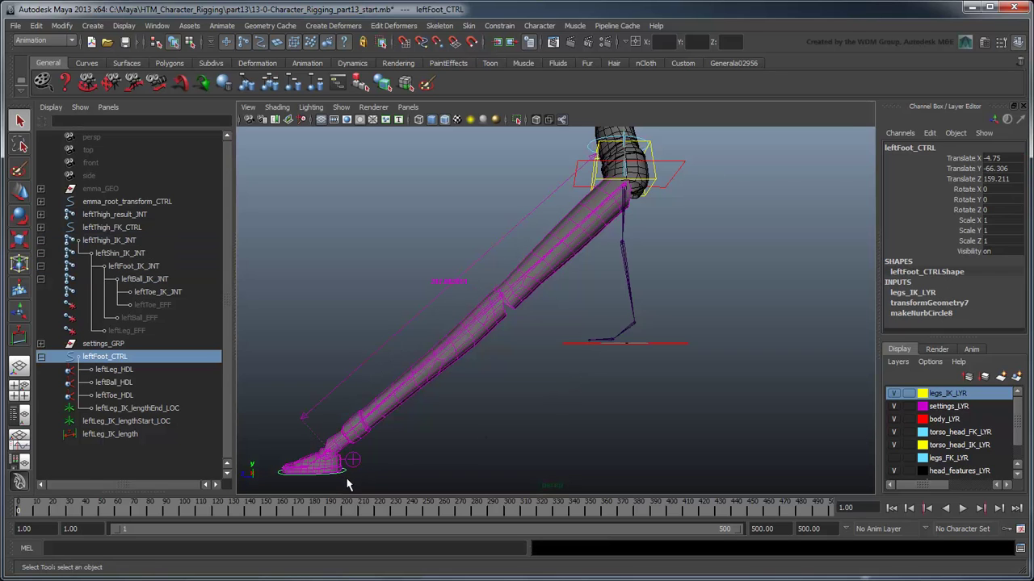
key("w")
left_click_drag(327, 450, 638, 461)
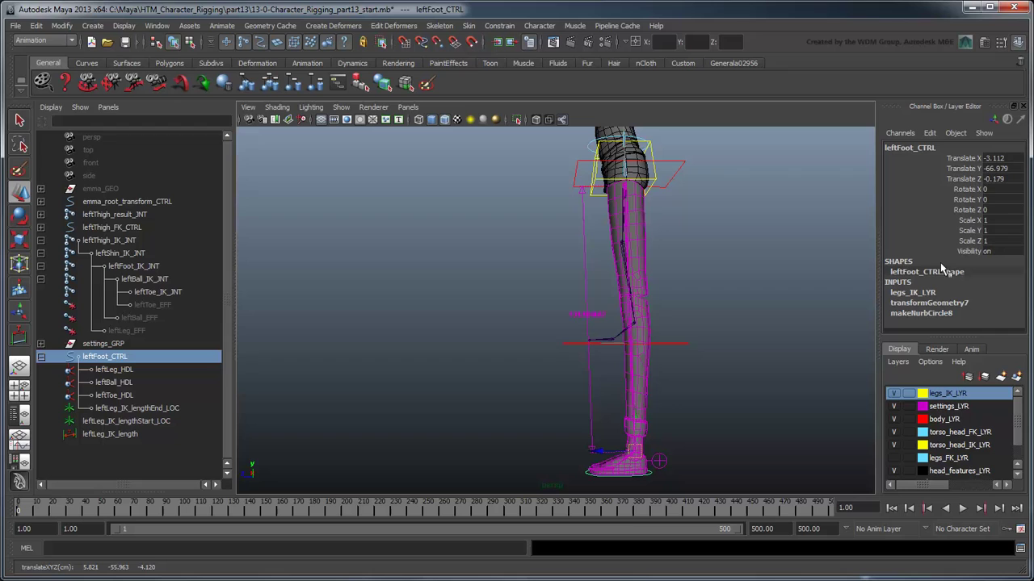
- Reset leftFoot_CTRL's Translate X, Y and Z to 0
left_click_drag(996, 158, 993, 184)
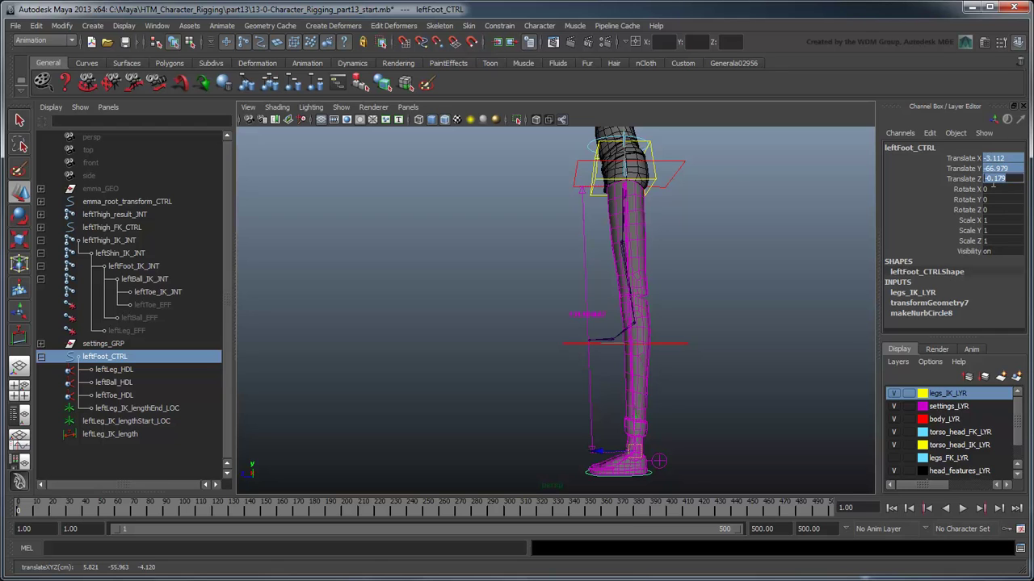
type("0")
key("Return")
- Hide the leg helpers from leftLeg_HDL through leftLeg_IK_length in the Outliner
right_click_drag(722, 267, 615, 380, "alt")
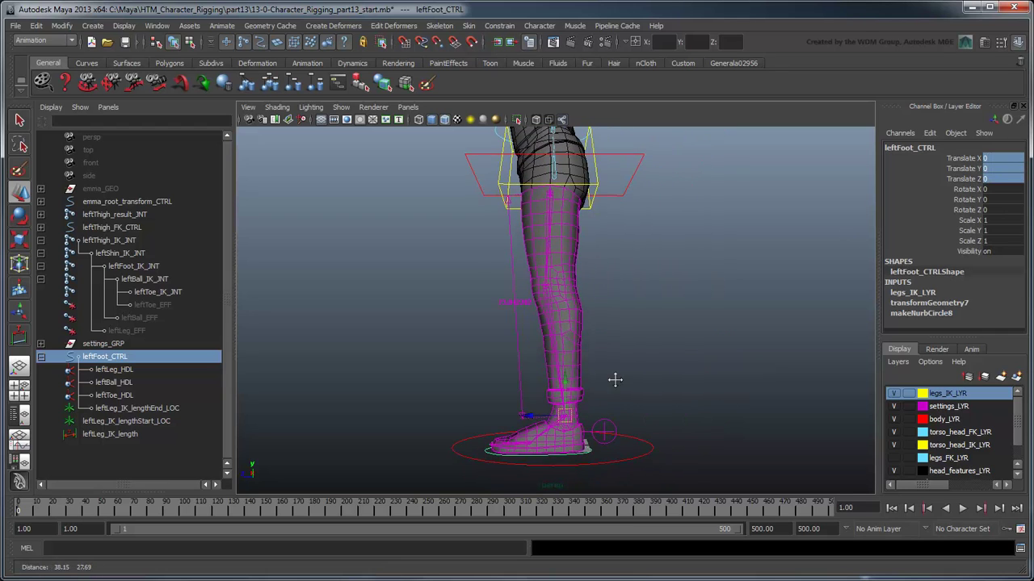
key("q")
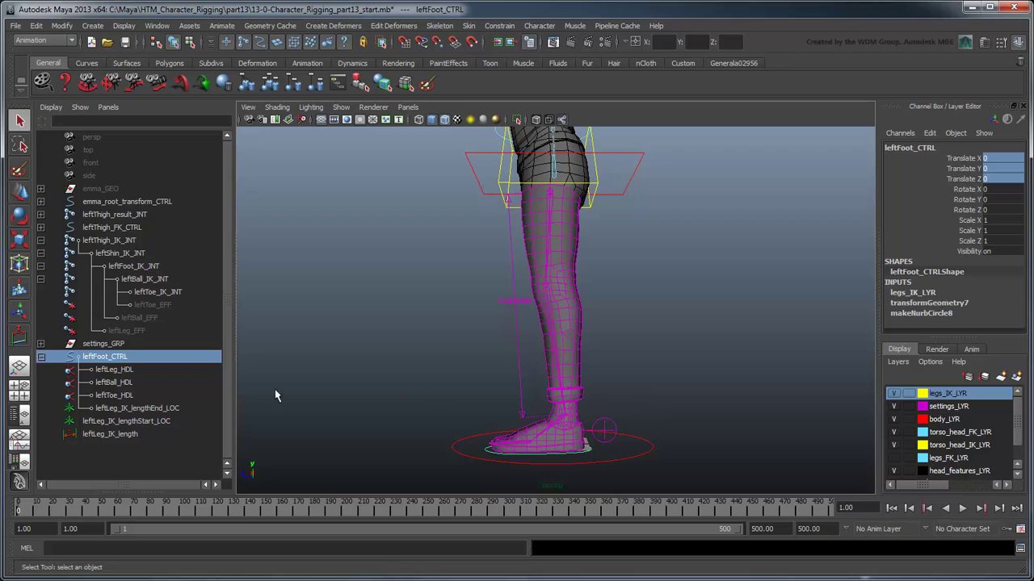
left_click(127, 370)
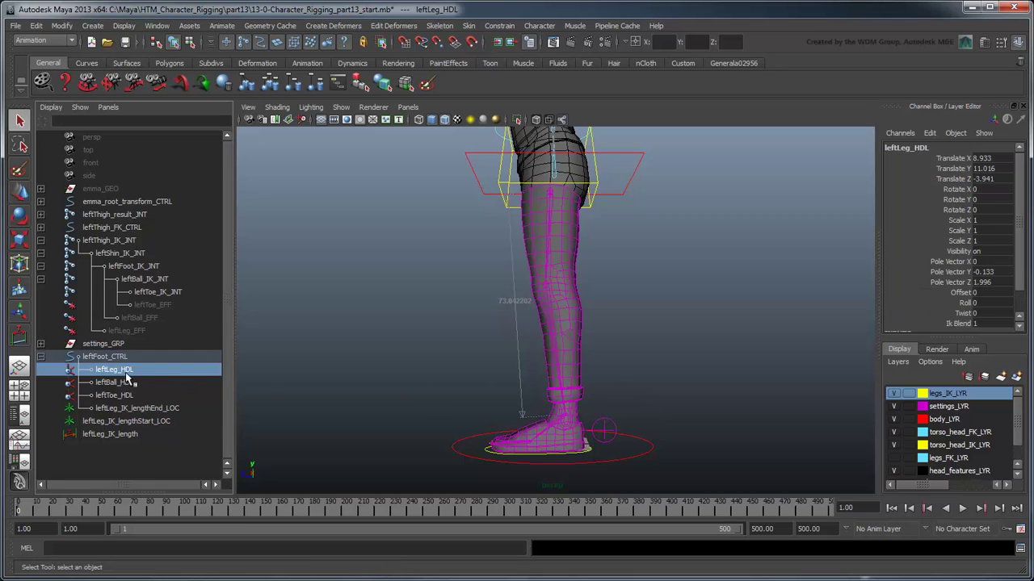
left_click(135, 435, "ctrl+shift")
key("ctrl+h")
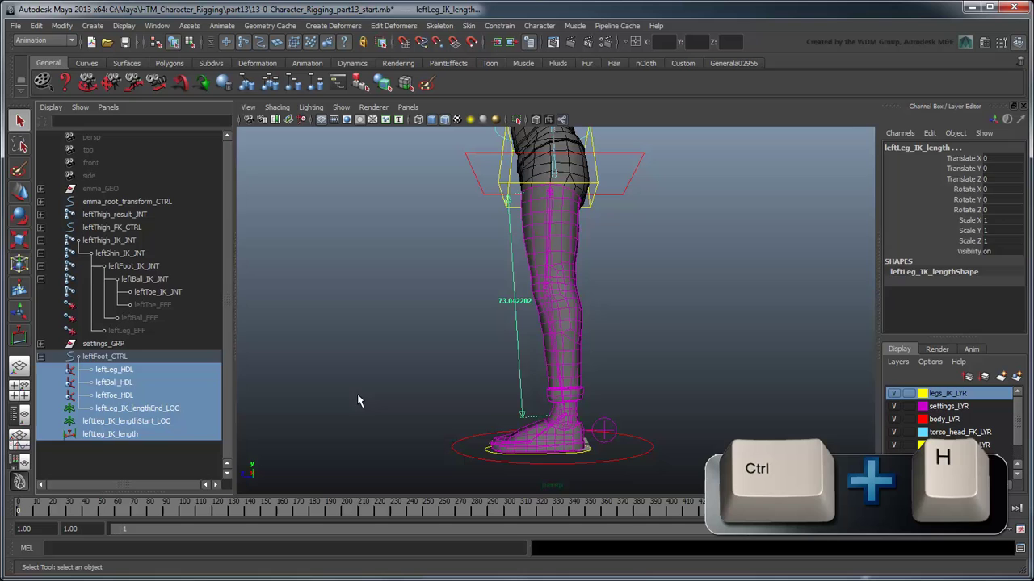
- Select leftFoot_CTRL at the ankle with the Move tool, ready to raise the foot
left_click_drag(441, 386, 669, 277, "alt")
left_click(560, 401)
key("w")
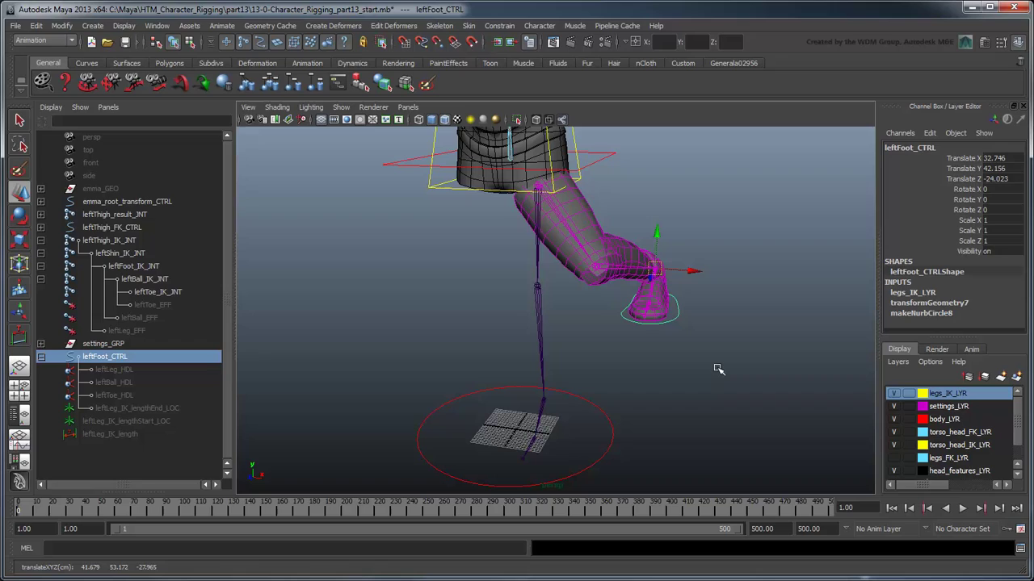